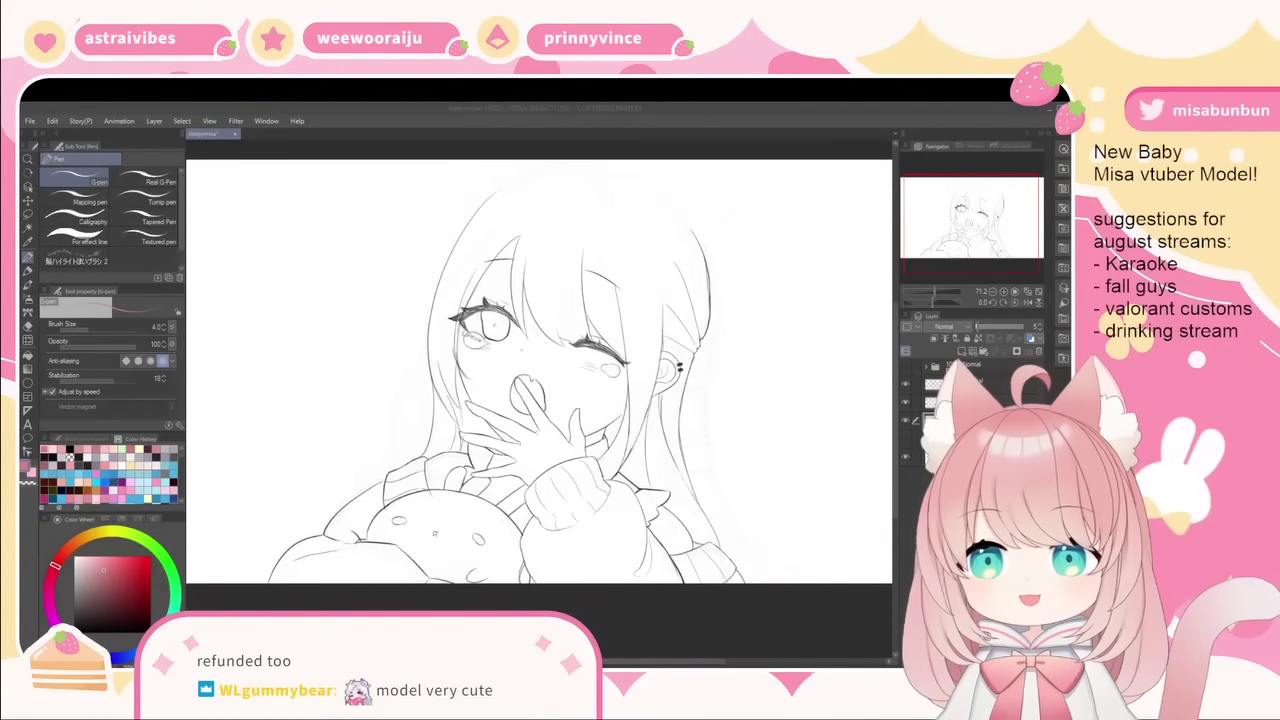
- Add the animated ANIM_headpat item to the avatar scene
click(925, 366)
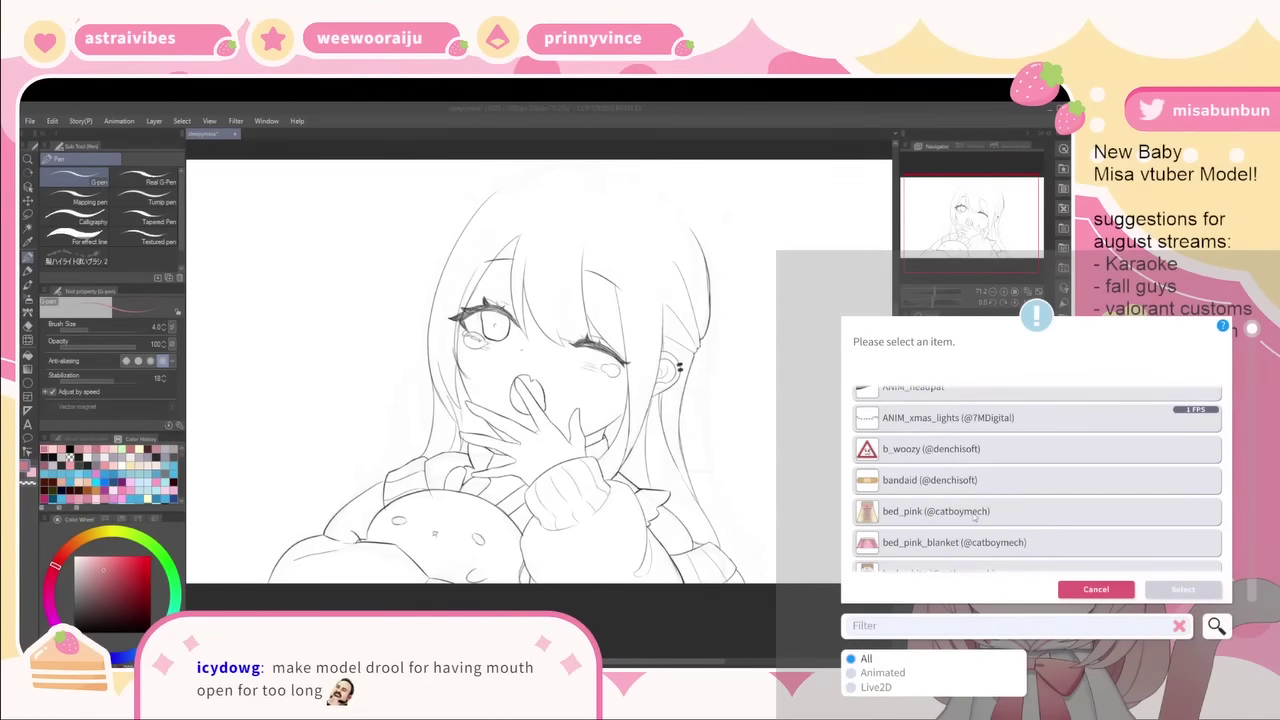
scroll(974, 517, up, 4)
click(1068, 503)
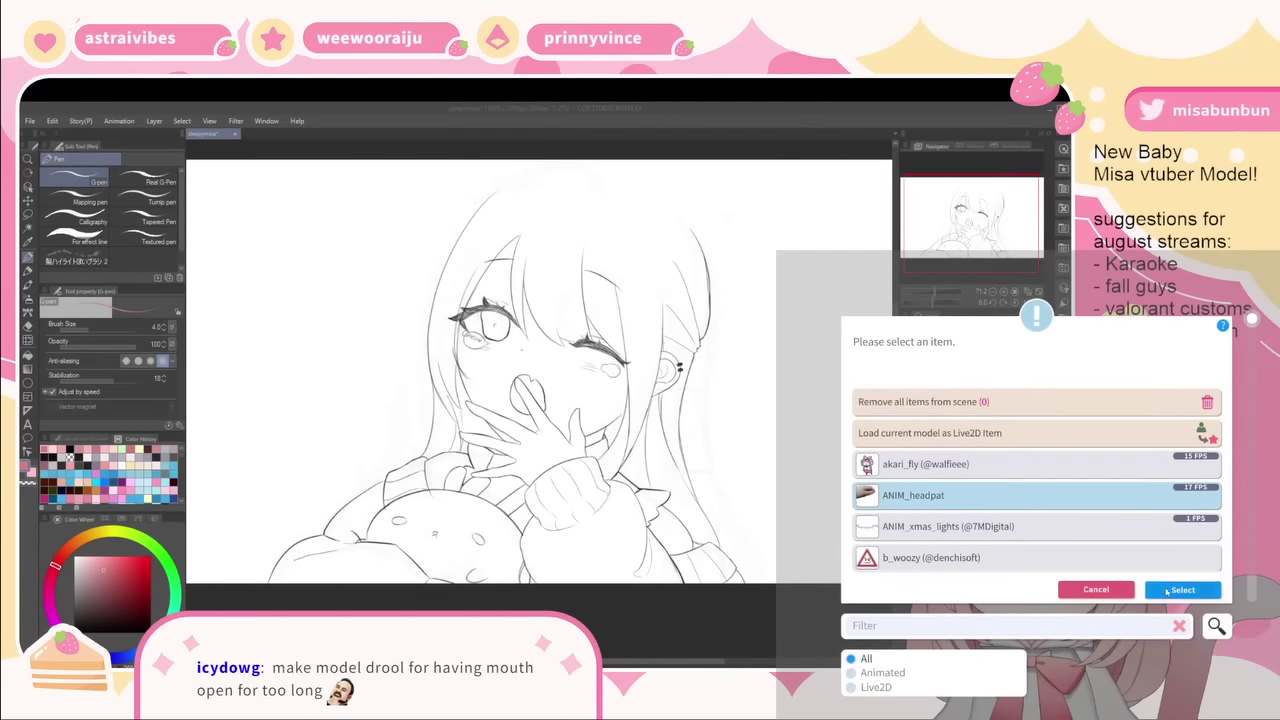
click(1167, 591)
click(1141, 682)
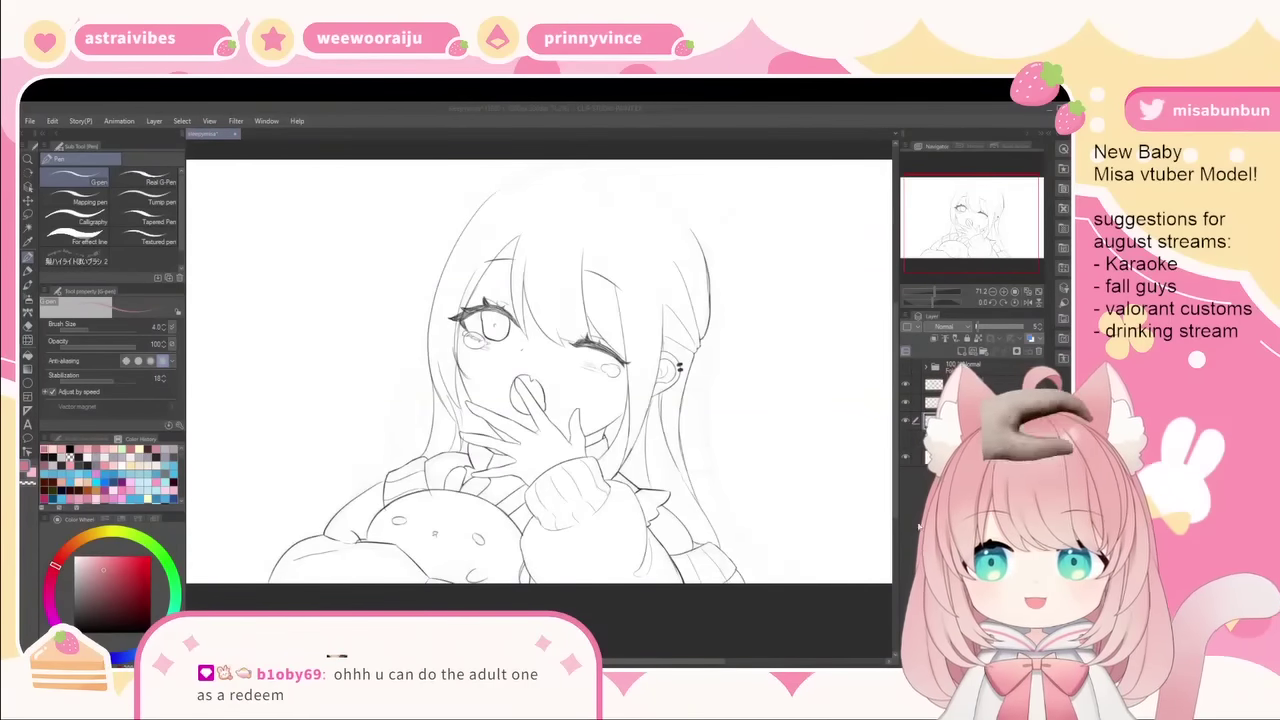
- Find the moustache_black item in the item list and add it to the avatar scene
scroll(924, 533, down, 3)
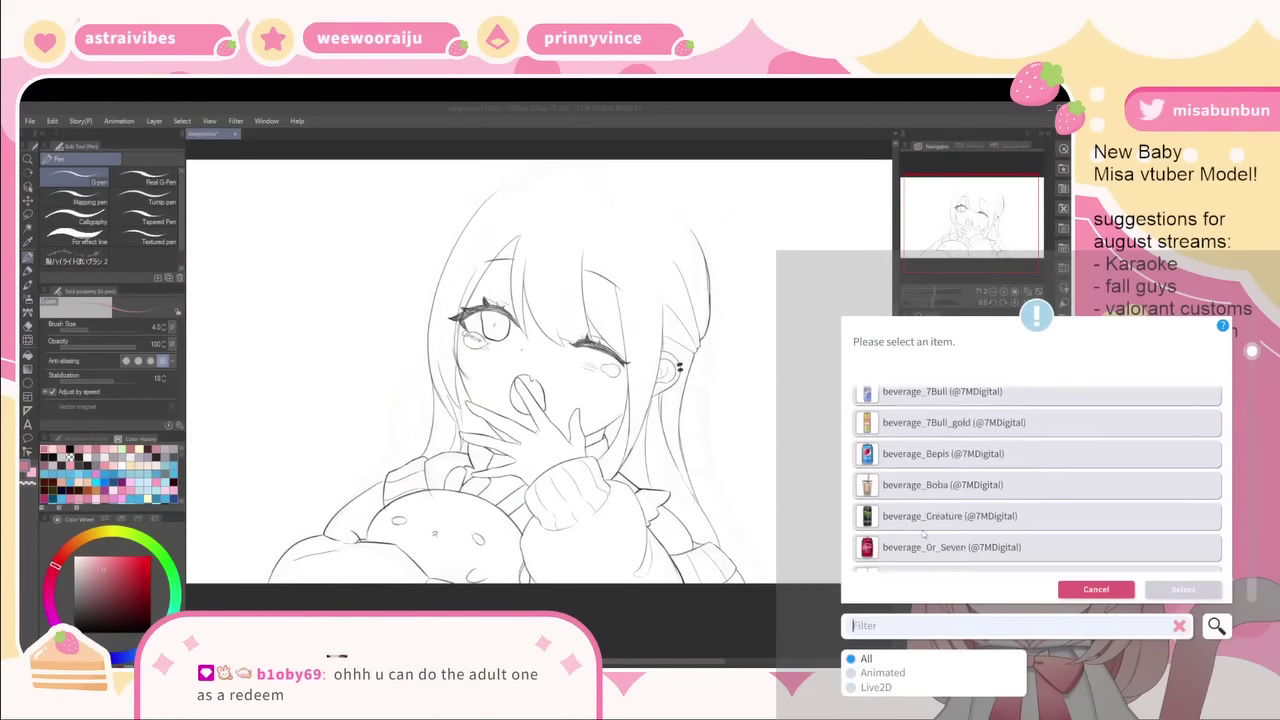
scroll(924, 533, down, 15)
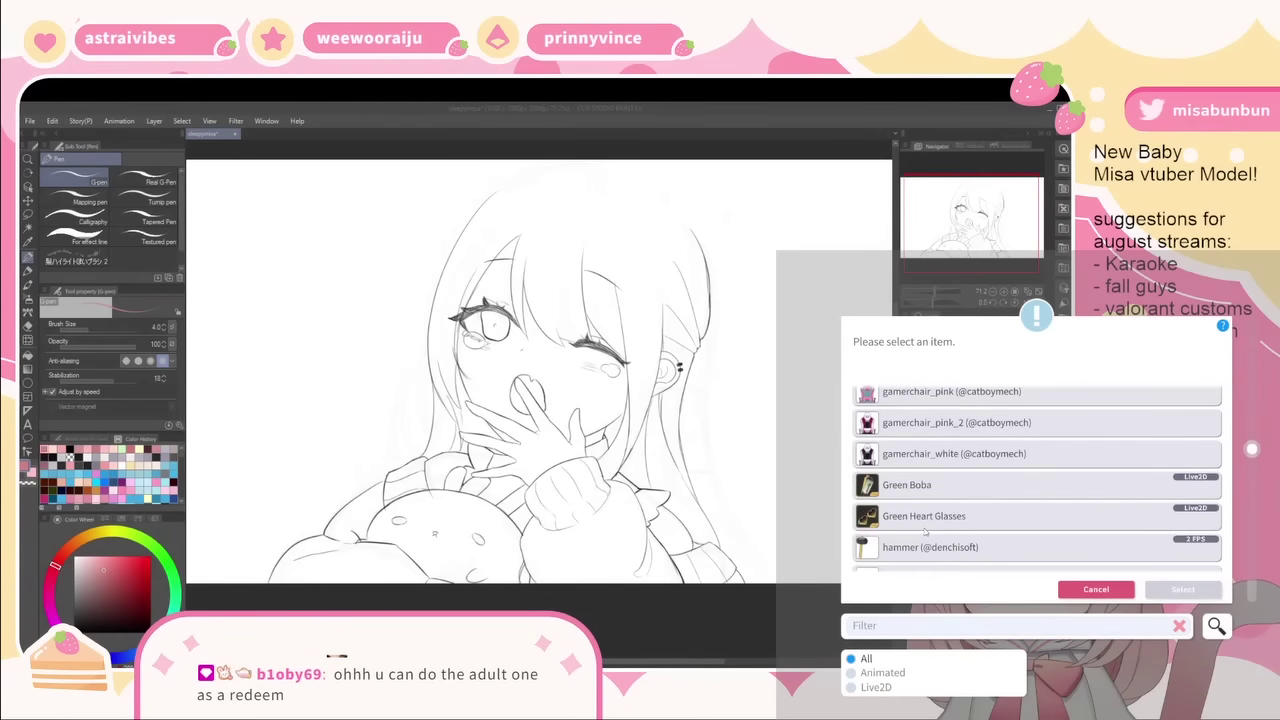
scroll(924, 533, down, 3)
scroll(924, 533, up, 3)
click(950, 492)
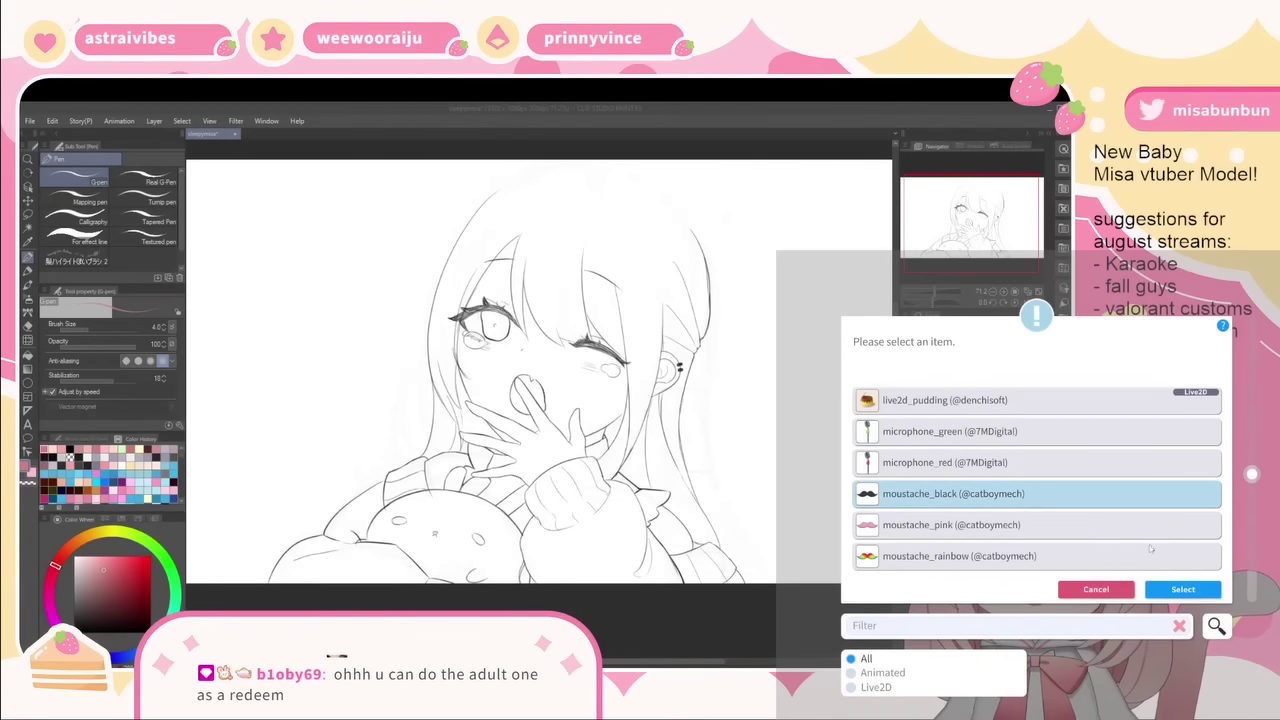
click(1184, 589)
click(1117, 638)
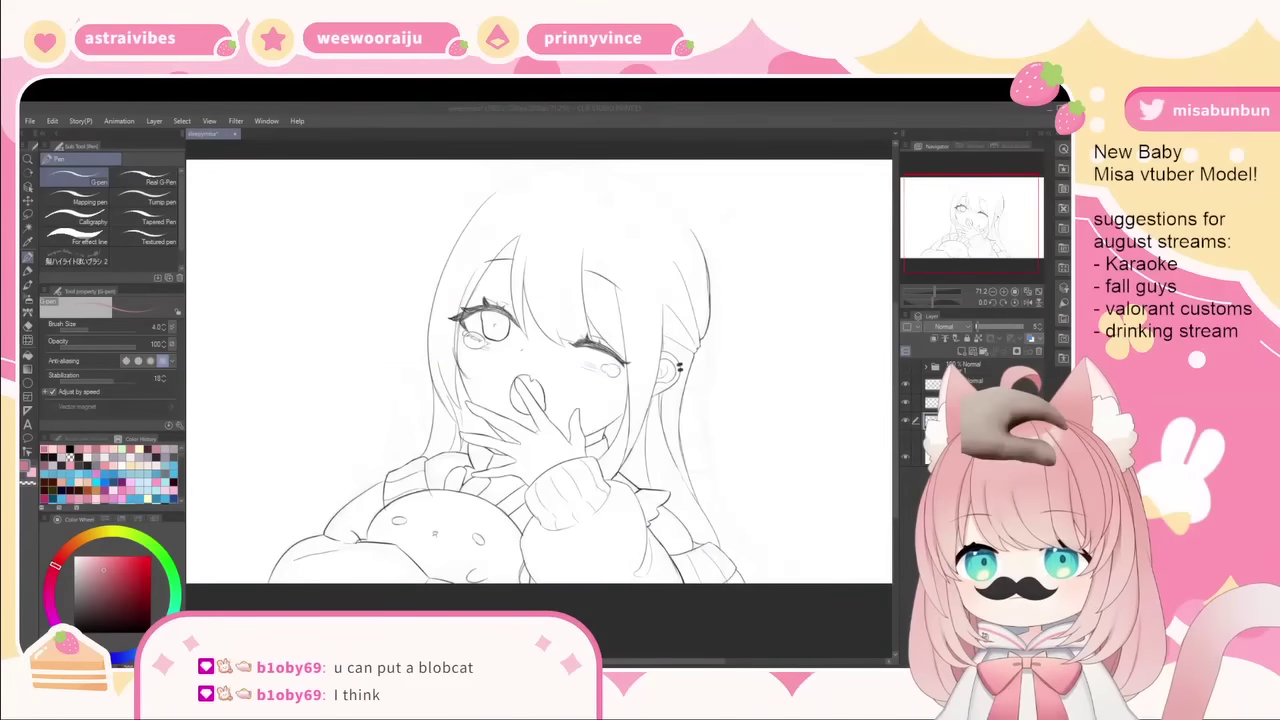
- Look through the item list and add the clown_nose item to the avatar scene
scroll(1141, 477, down, 10)
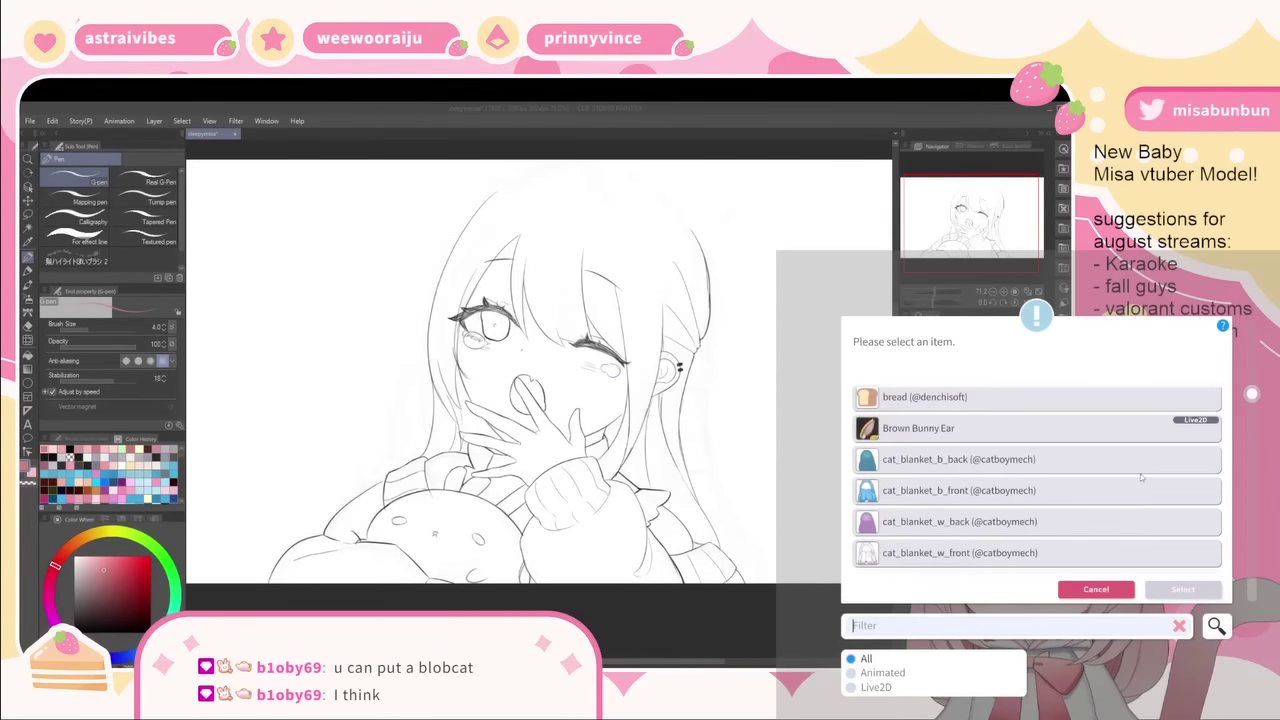
scroll(1141, 477, down, 10)
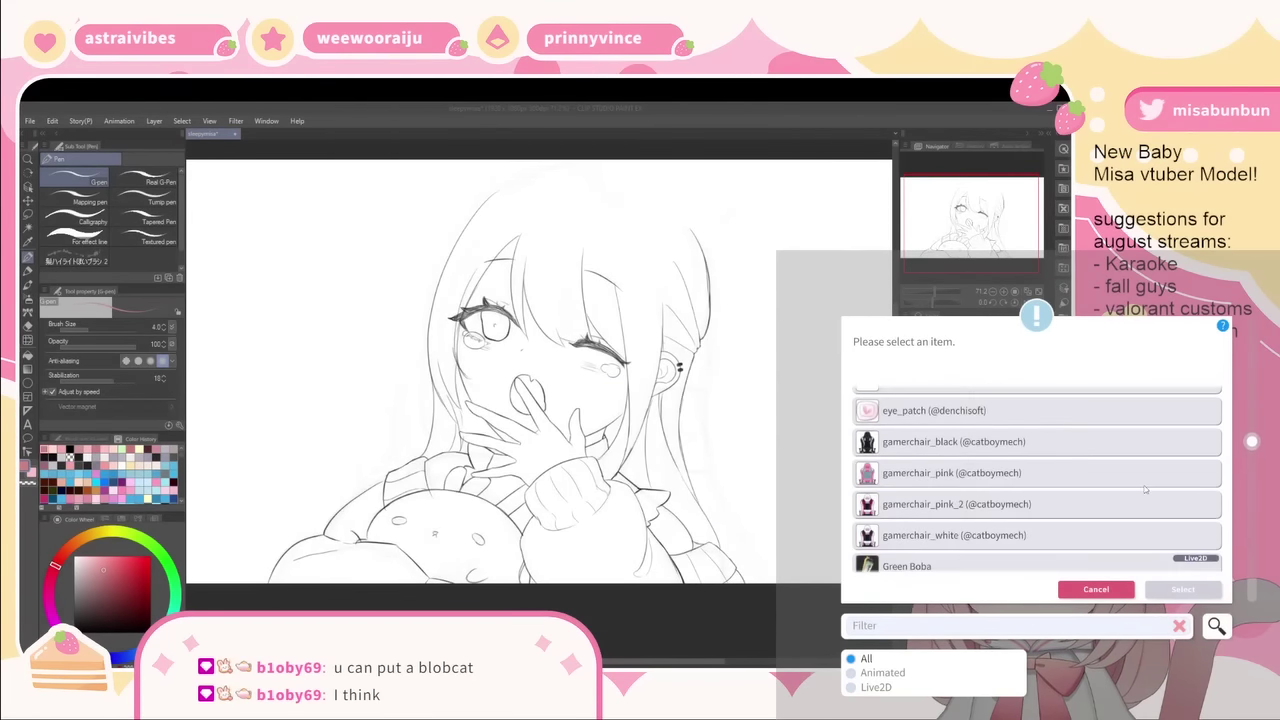
scroll(1145, 489, down, 10)
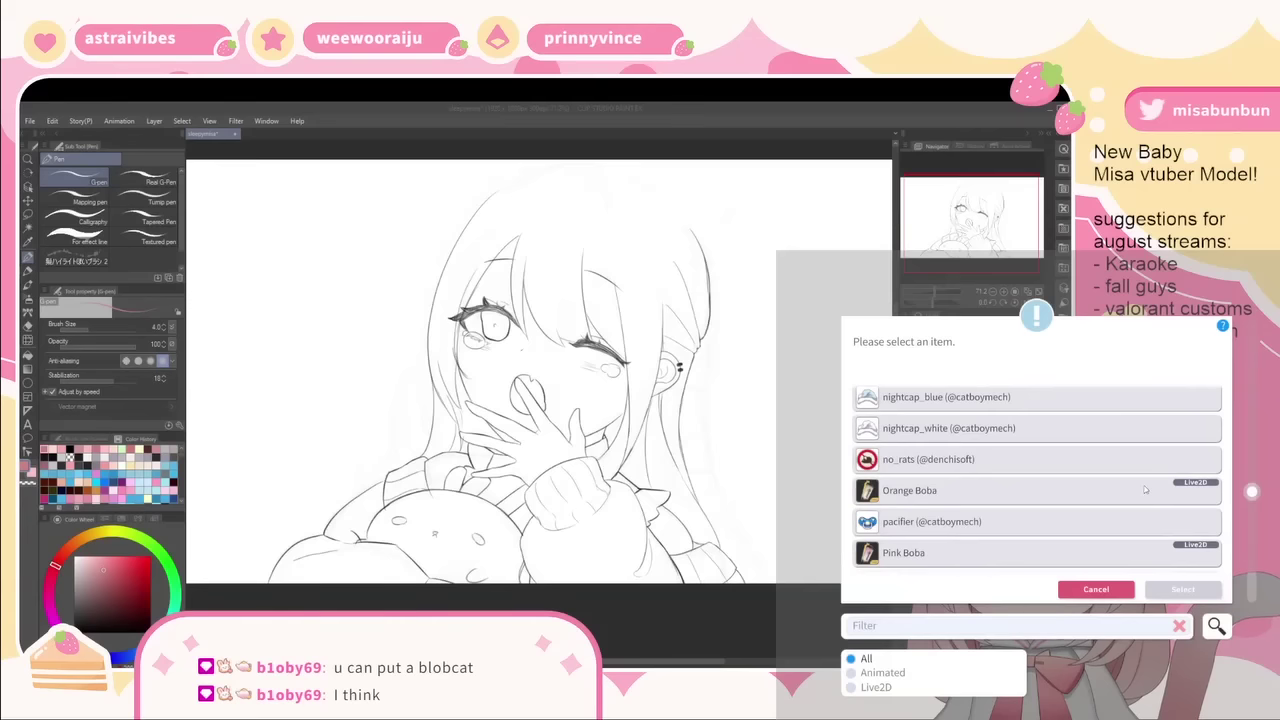
scroll(1145, 489, down, 10)
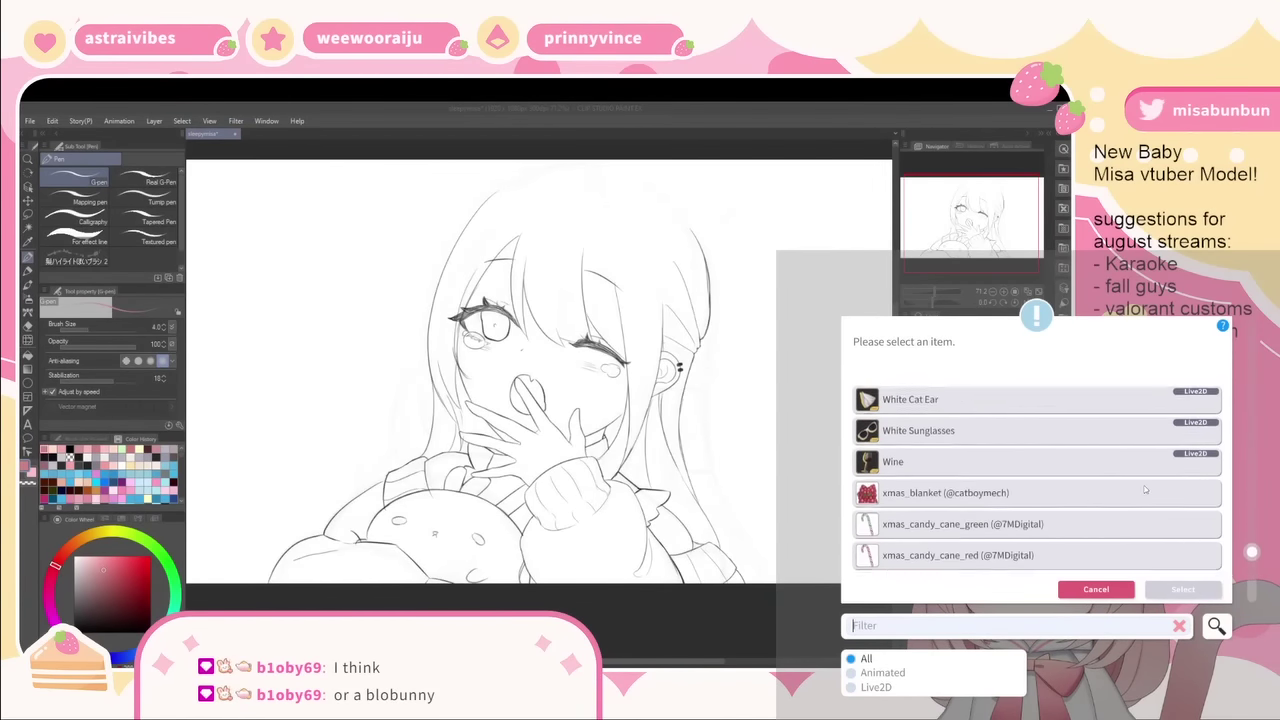
scroll(1145, 489, down, 10)
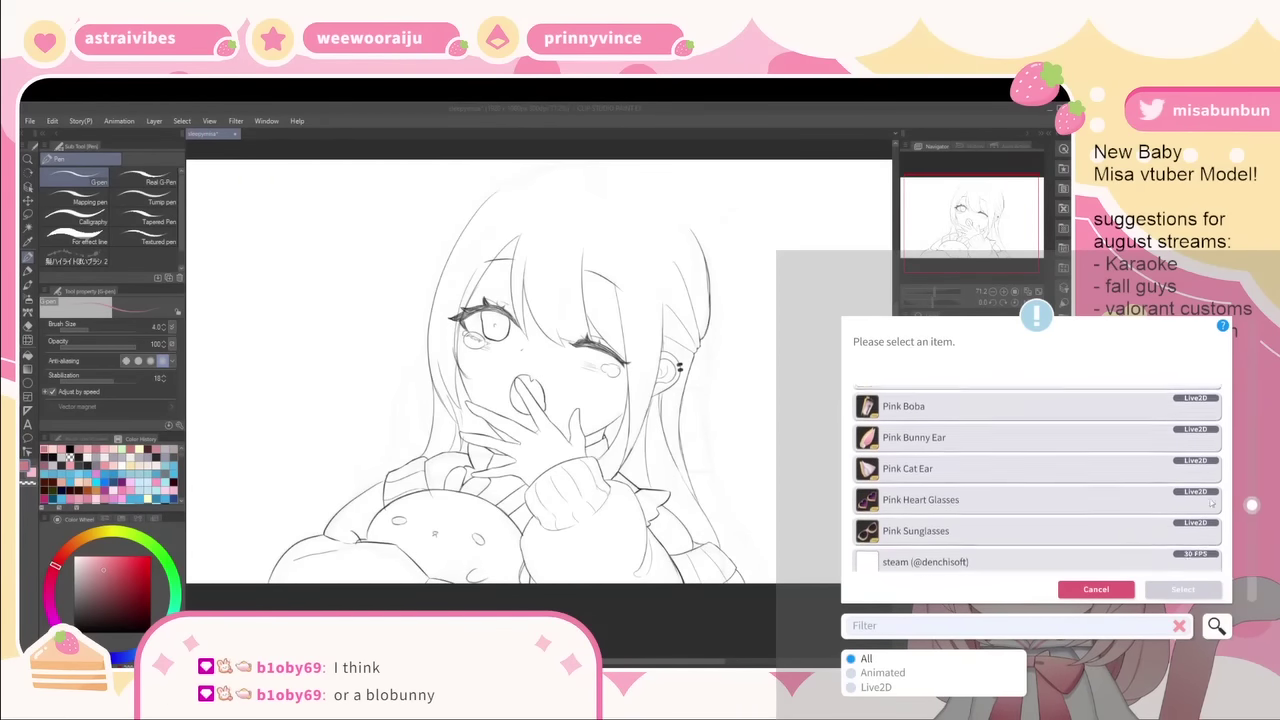
scroll(1211, 505, up, 15)
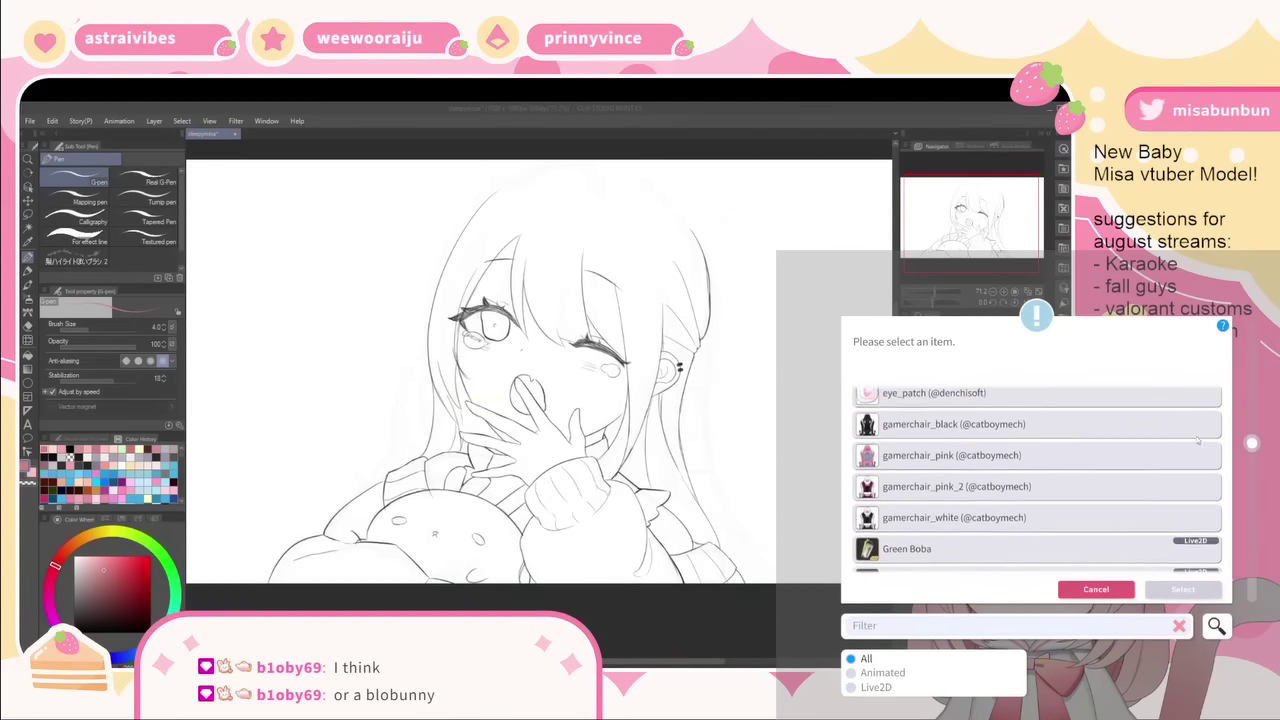
scroll(1195, 424, up, 2)
click(1033, 484)
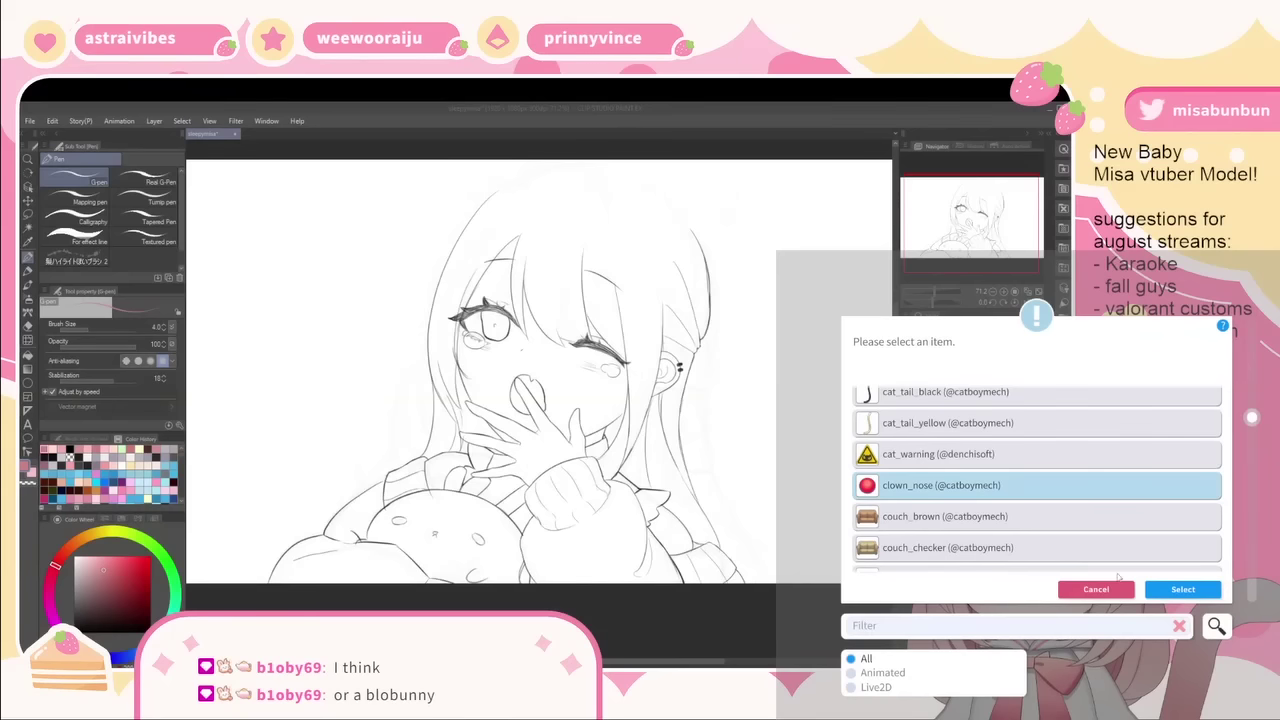
click(1150, 589)
click(1140, 681)
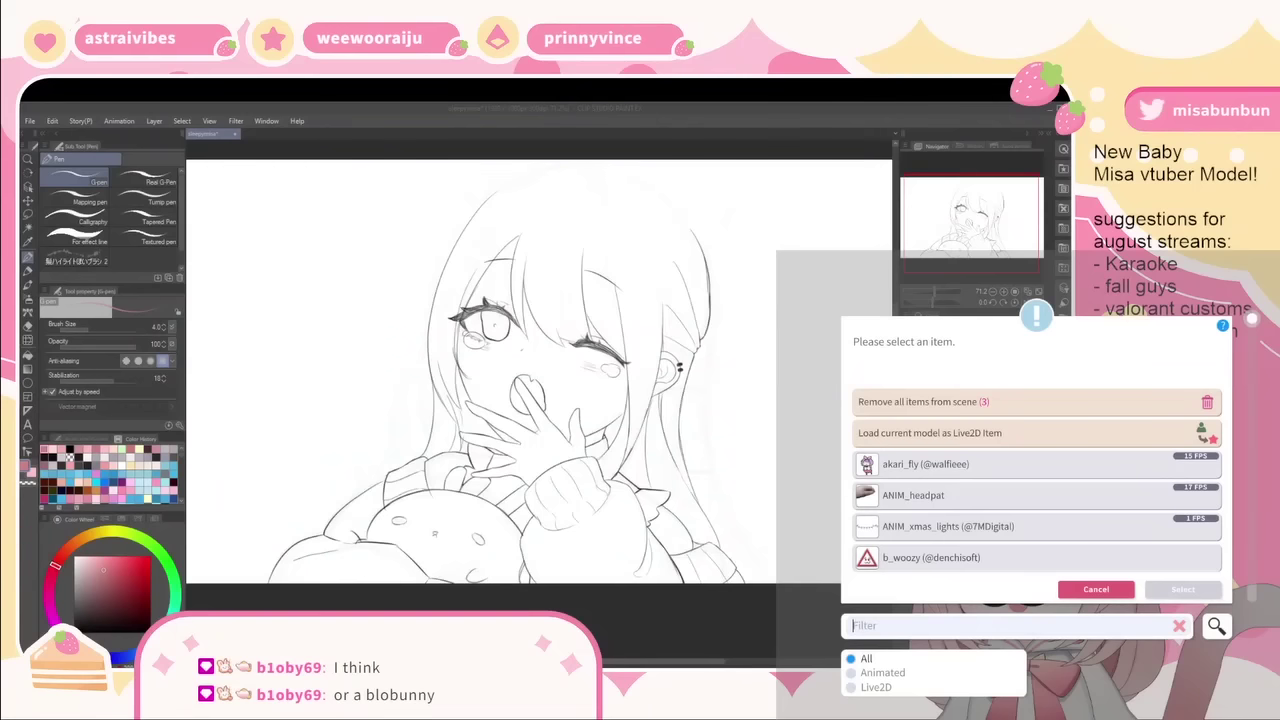
- Remove all items from the avatar scene
click(1217, 407)
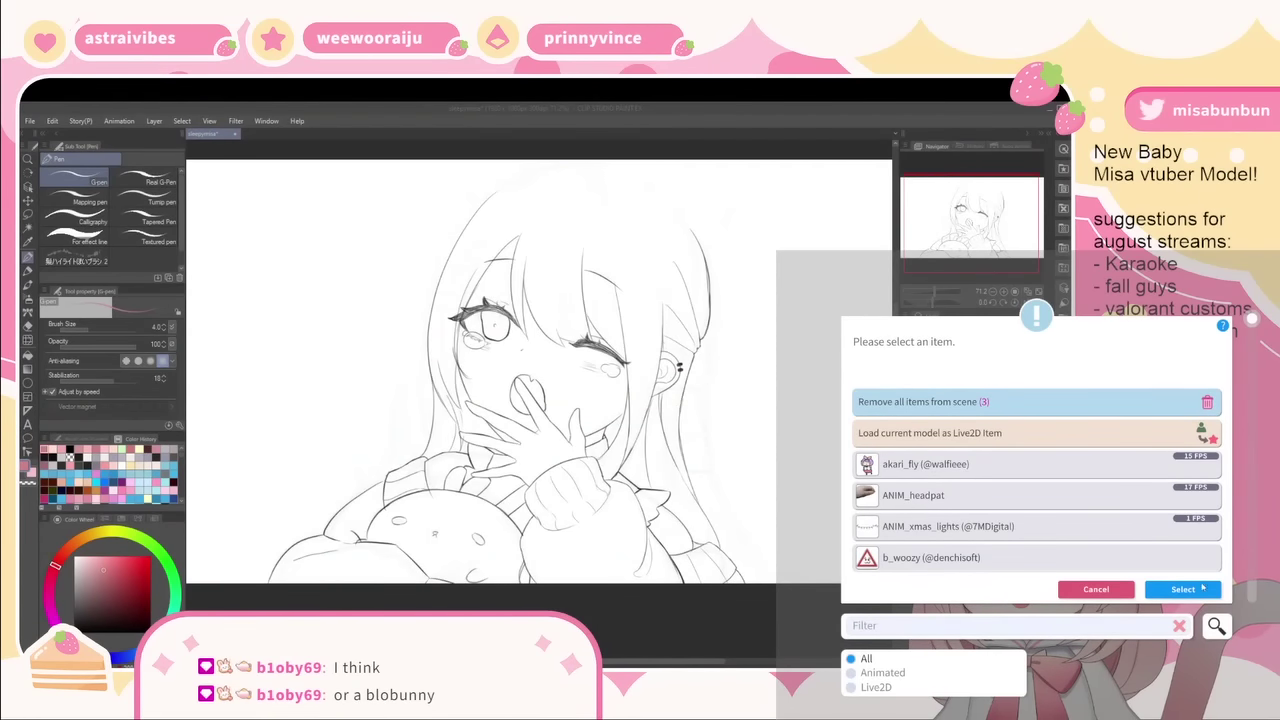
click(1204, 588)
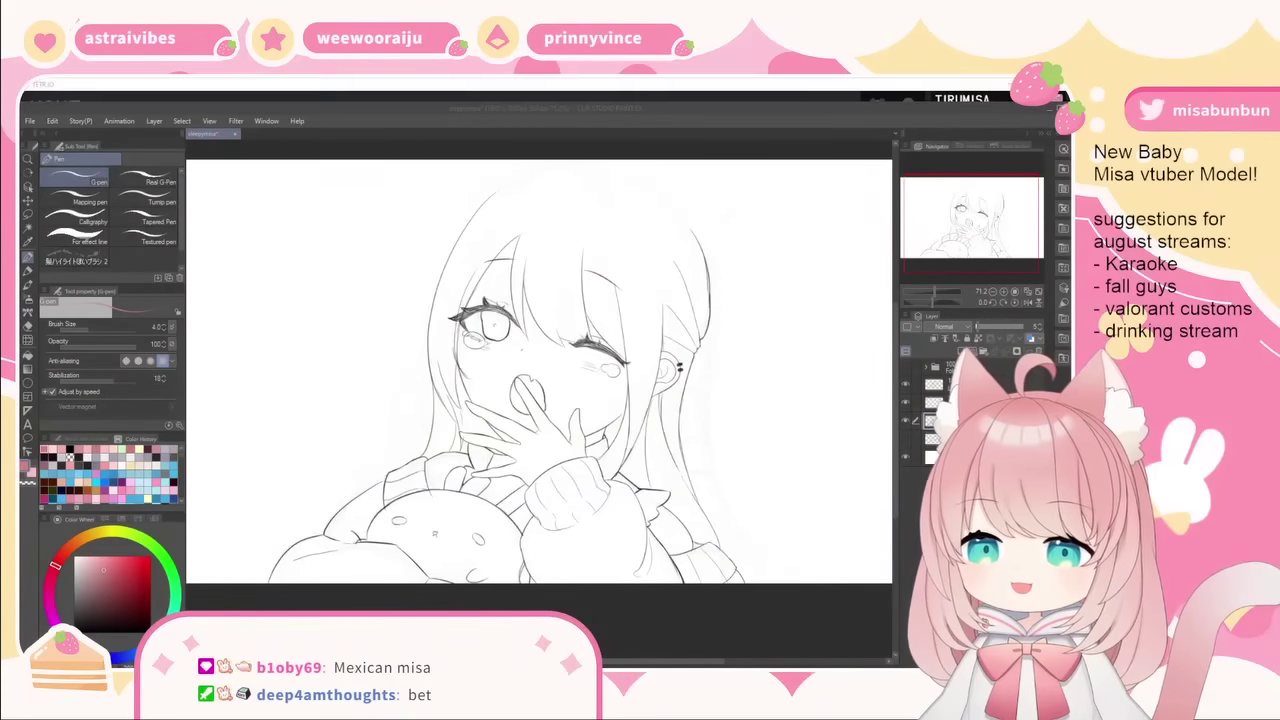
- Switch to TETR.IO and create a private multiplayer room as a custom game
key(alt+Tab)
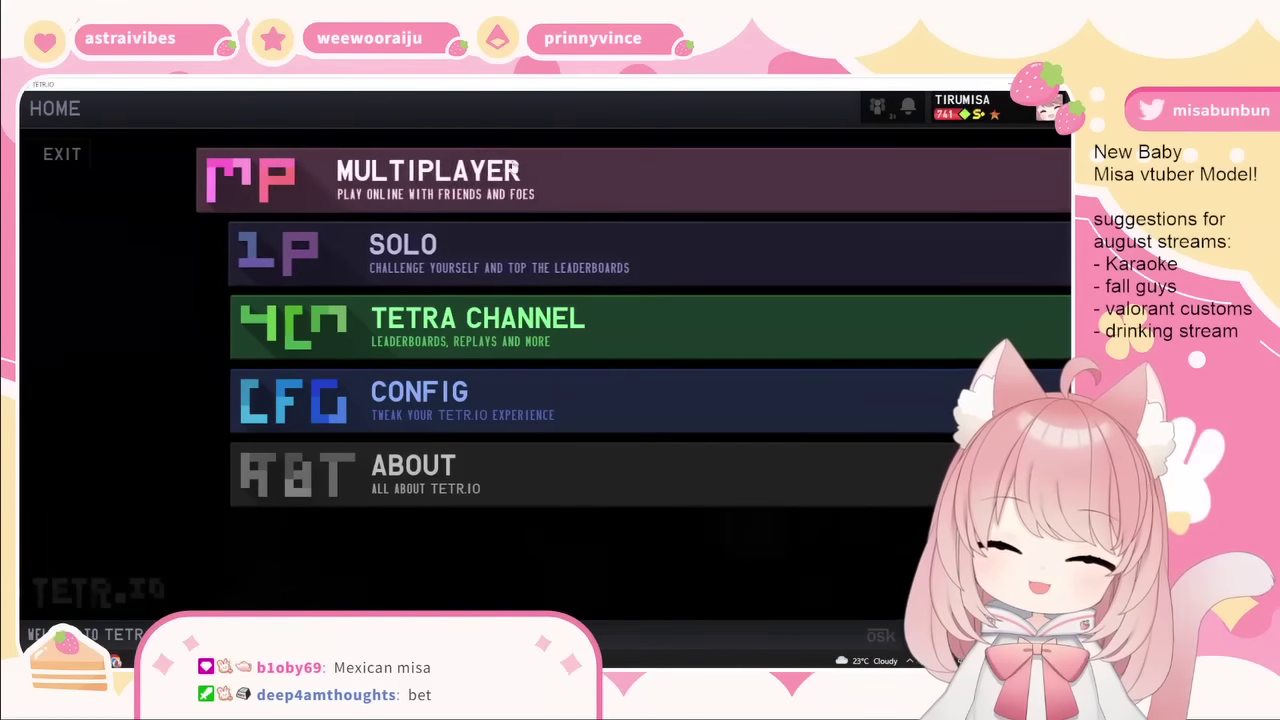
click(450, 180)
click(450, 362)
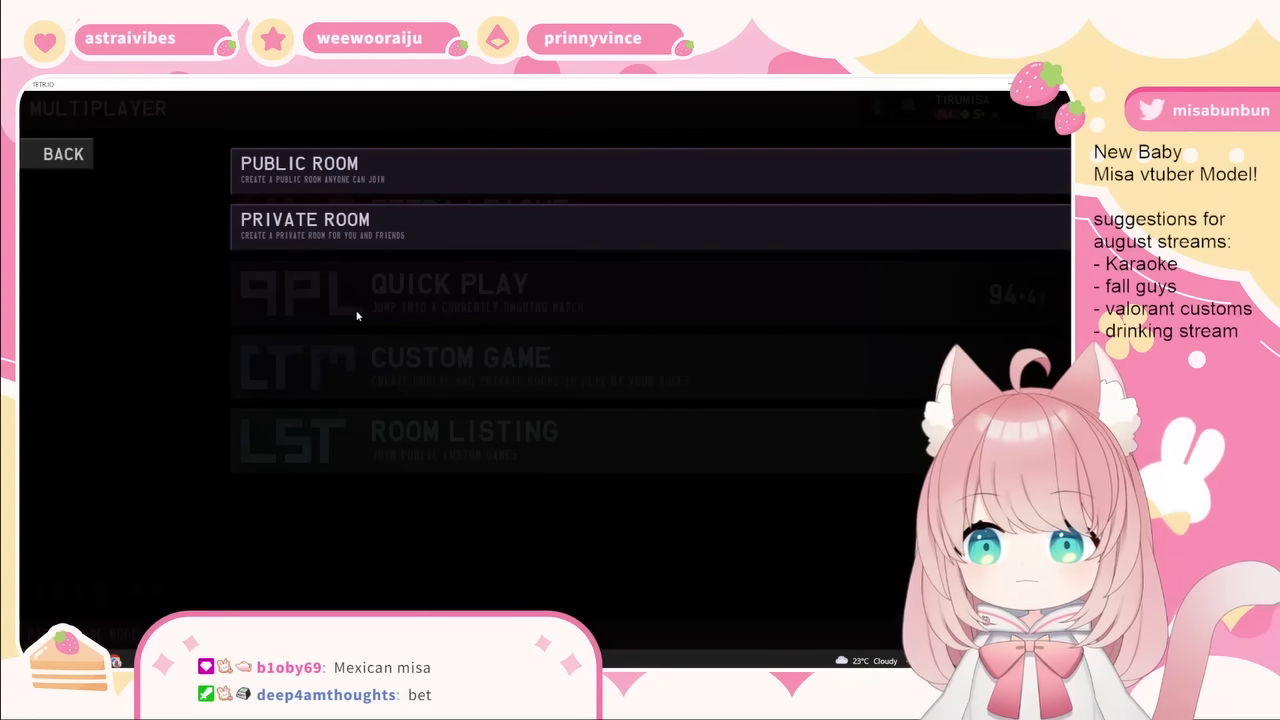
click(408, 236)
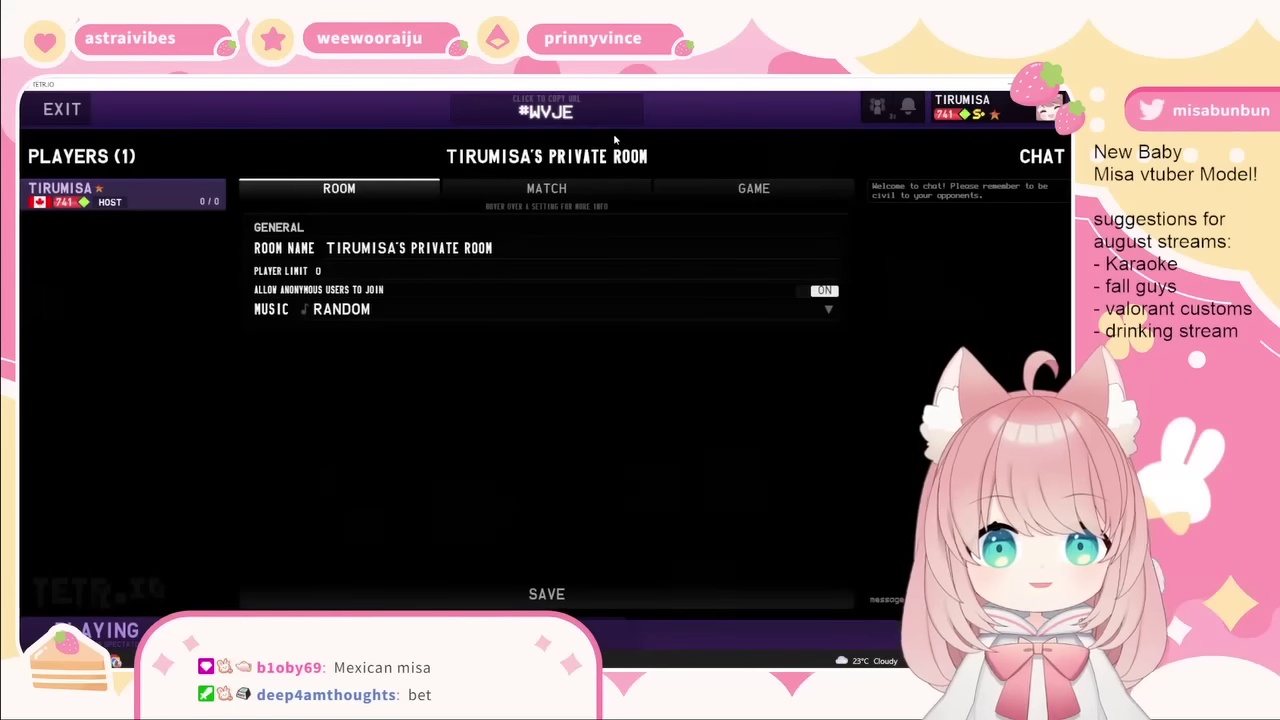
- Change the private room's ID to MISA and submit it
click(555, 111)
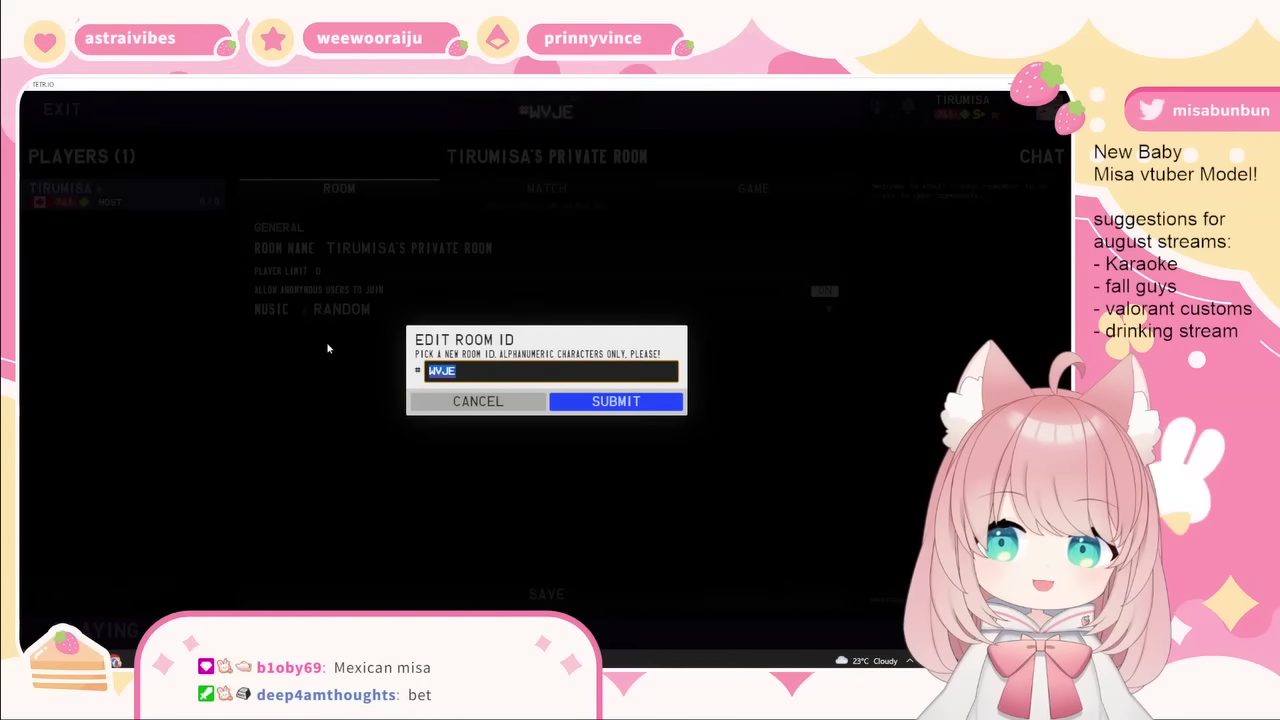
text(MISA)
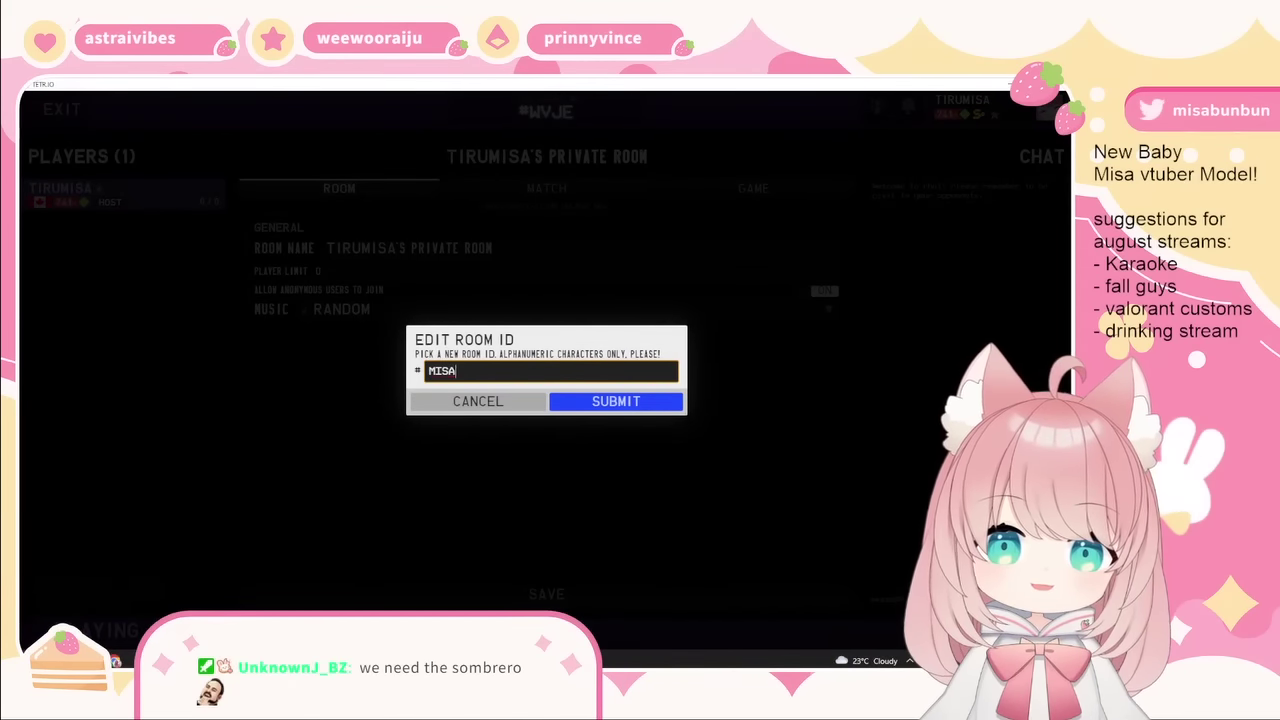
key(BackSpace)
key(BackSpace)
key(BackSpace)
text(ISA)
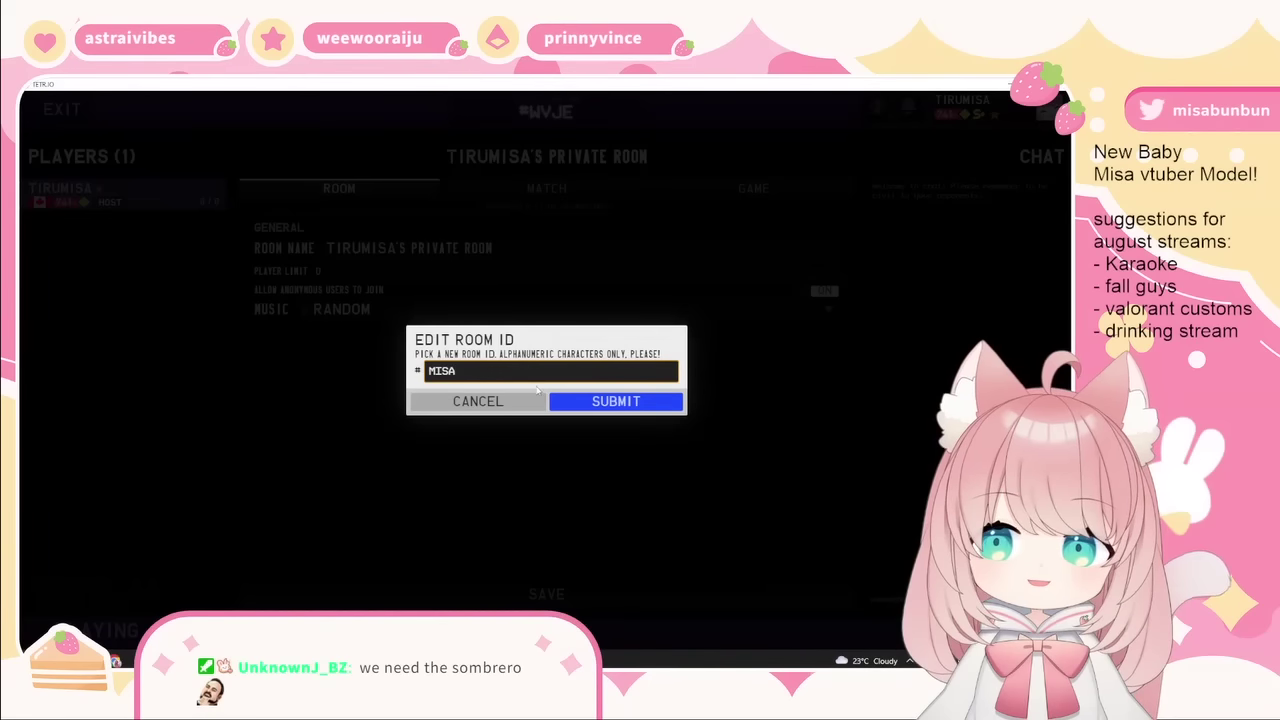
key(BackSpace)
key(BackSpace)
key(BackSpace)
text(ISA01)
key(BackSpace)
key(BackSpace)
key(BackSpace)
key(BackSpace)
key(BackSpace)
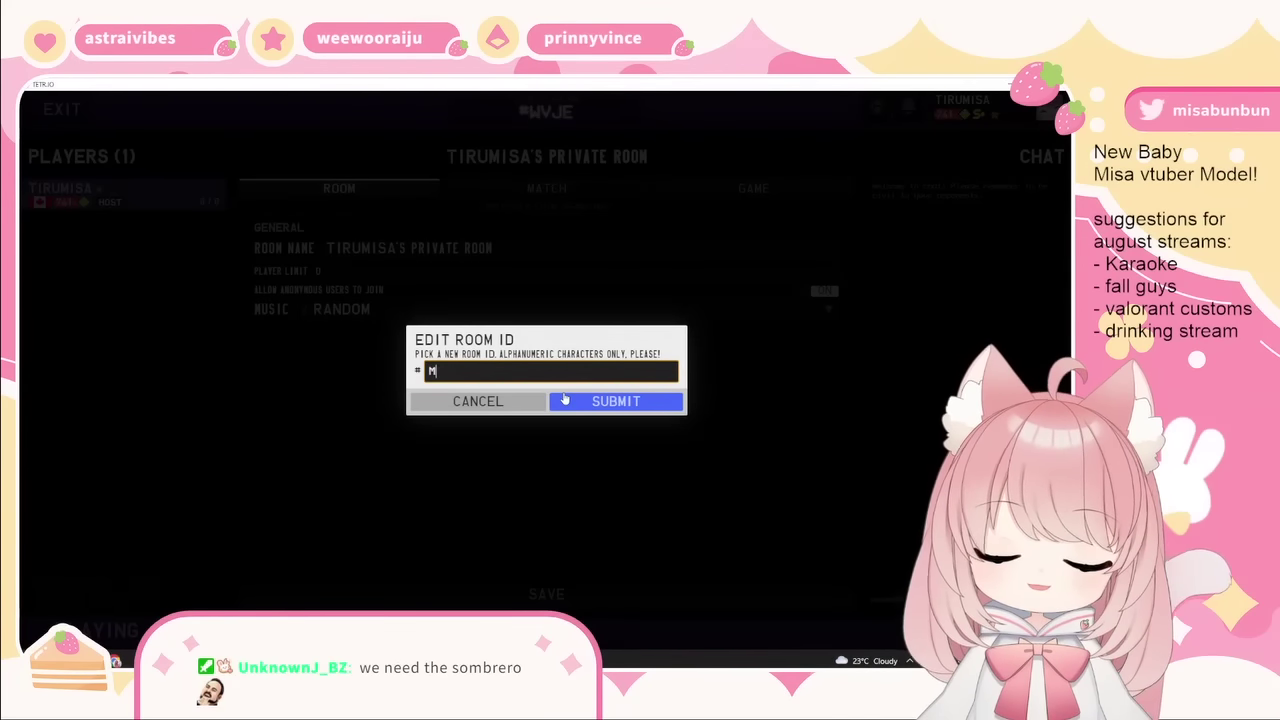
text(ISA)
key(BackSpace)
key(BackSpace)
key(BackSpace)
text(ISA01)
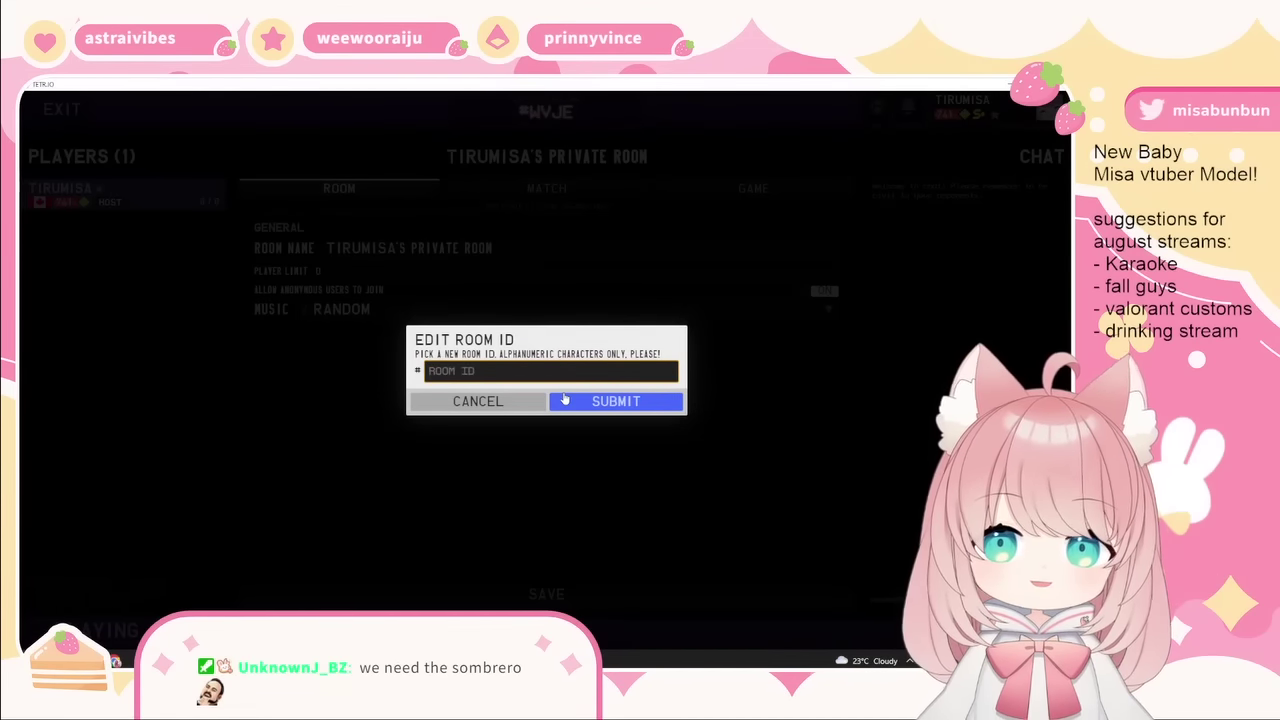
key(BackSpace)
key(BackSpace)
key(BackSpace)
key(BackSpace)
key(BackSpace)
text(ISA01)
key(BackSpace)
key(BackSpace)
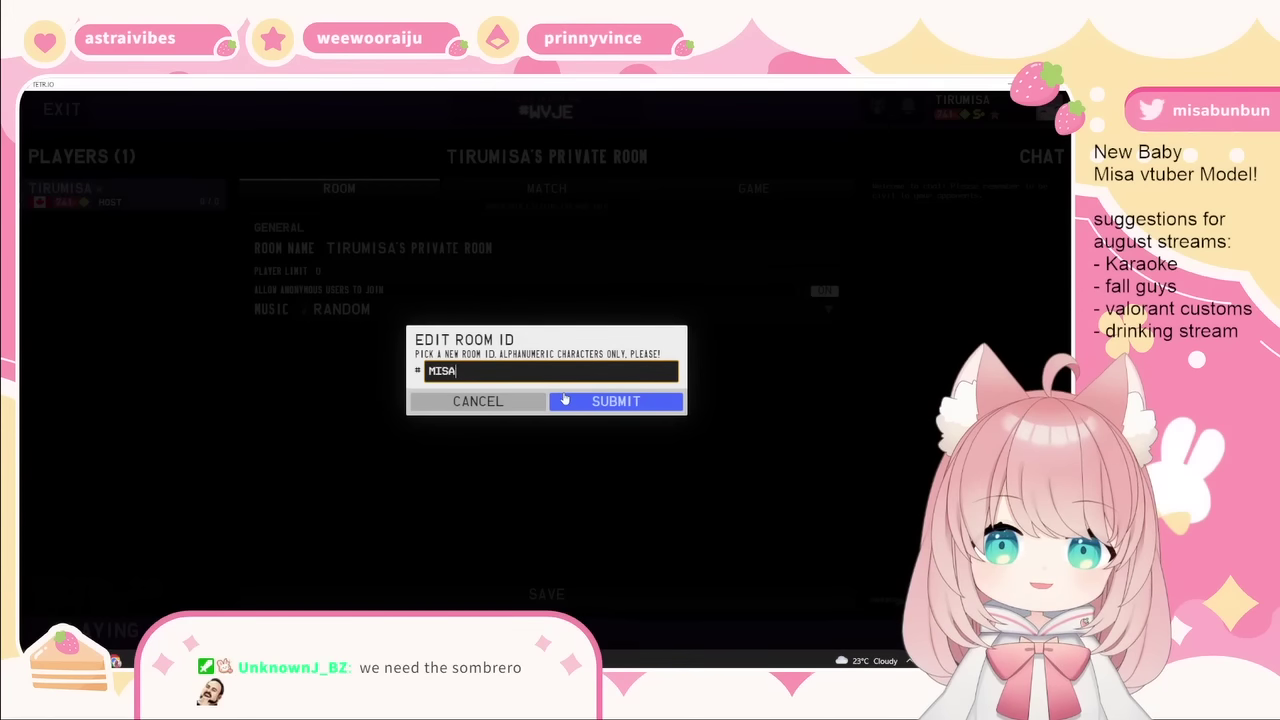
click(564, 399)
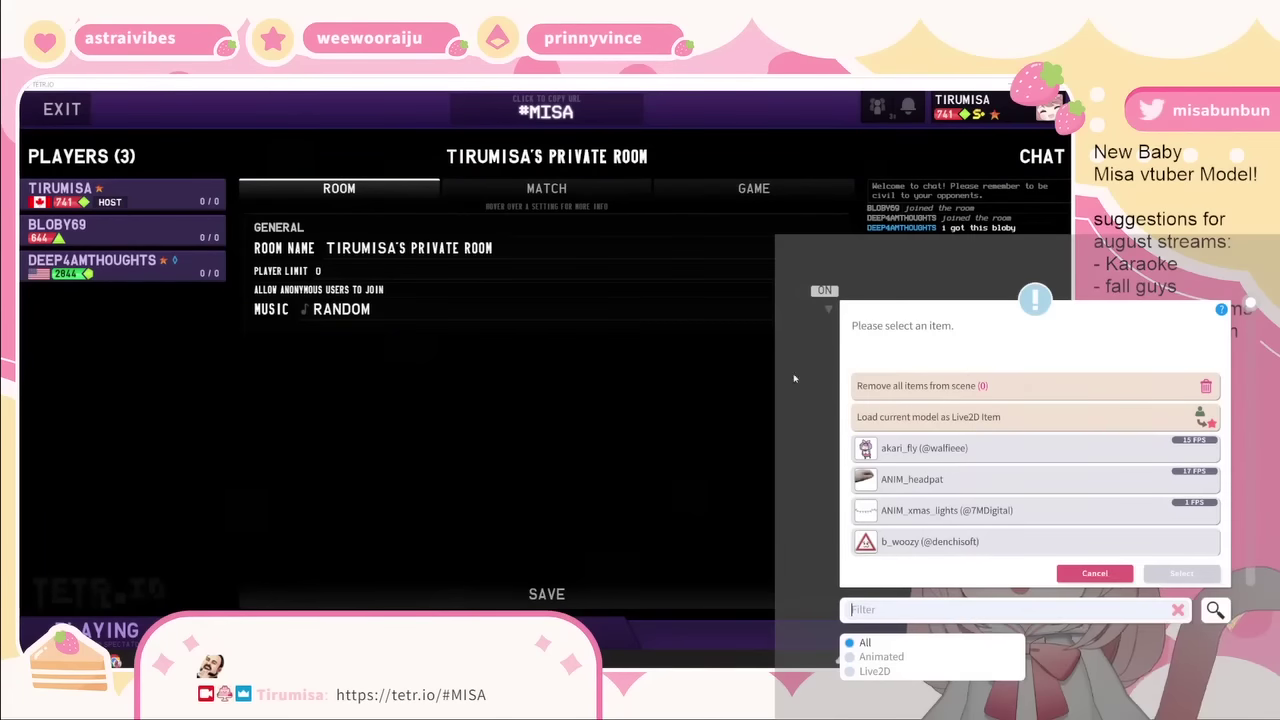
- Look through the avatar's item list for an accessory and close it without adding anything
scroll(1018, 486, down, 10)
scroll(1018, 486, down, 15)
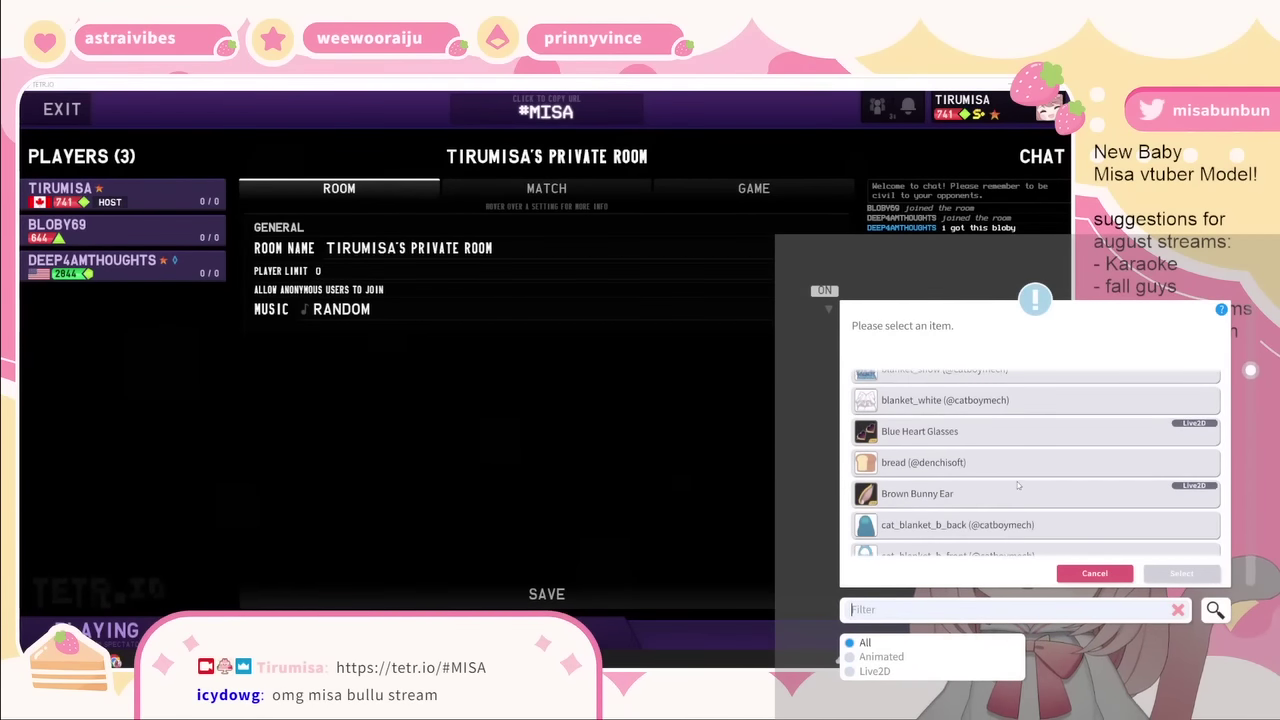
scroll(1018, 486, down, 5)
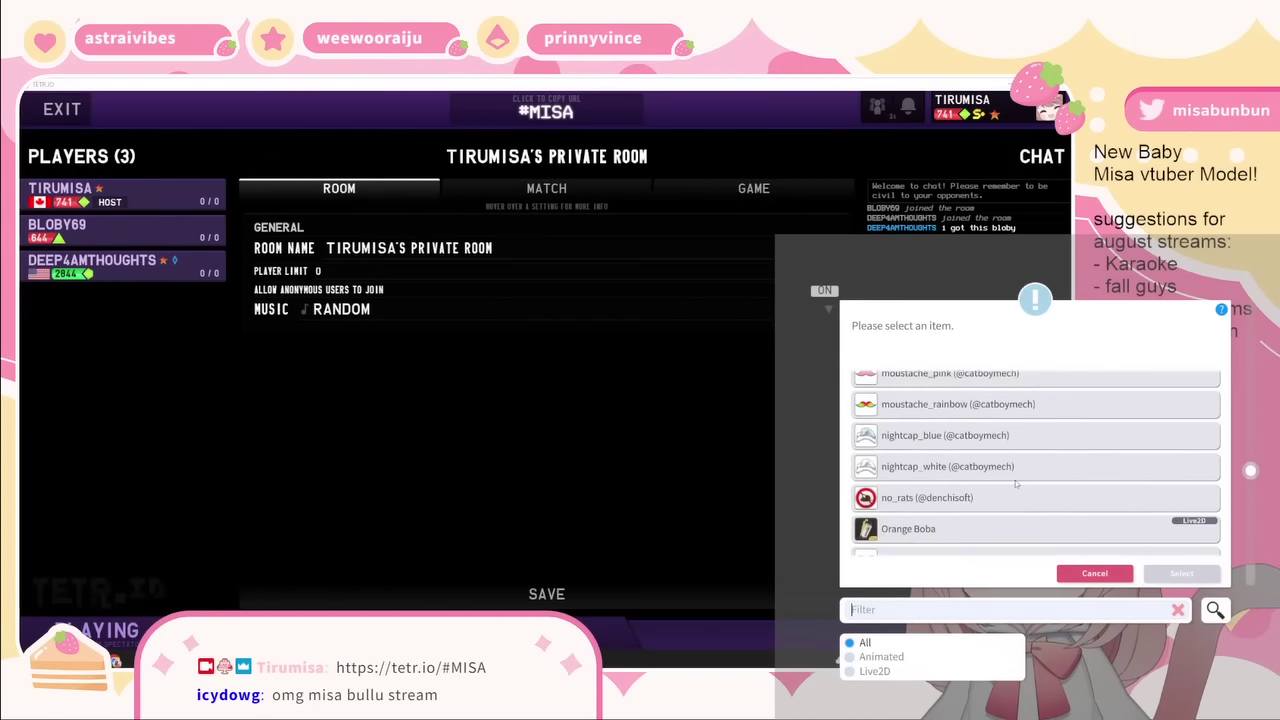
scroll(1016, 484, down, 3)
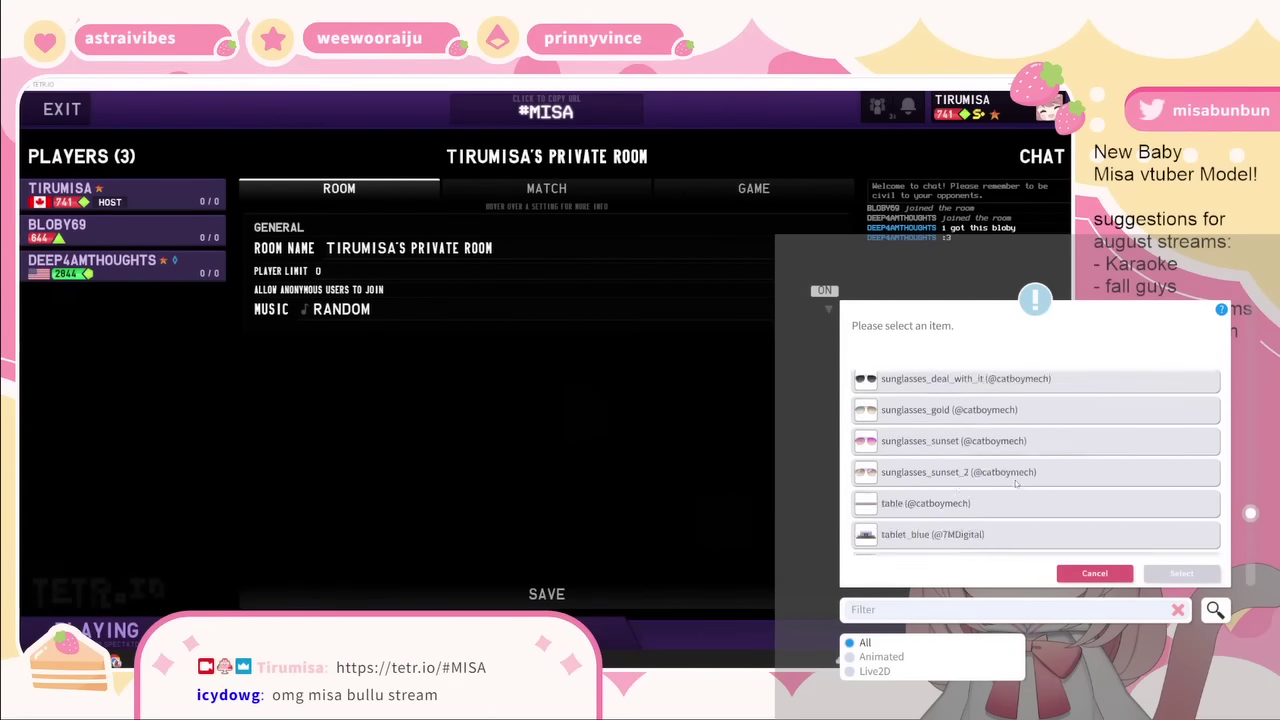
scroll(1016, 482, down, 3)
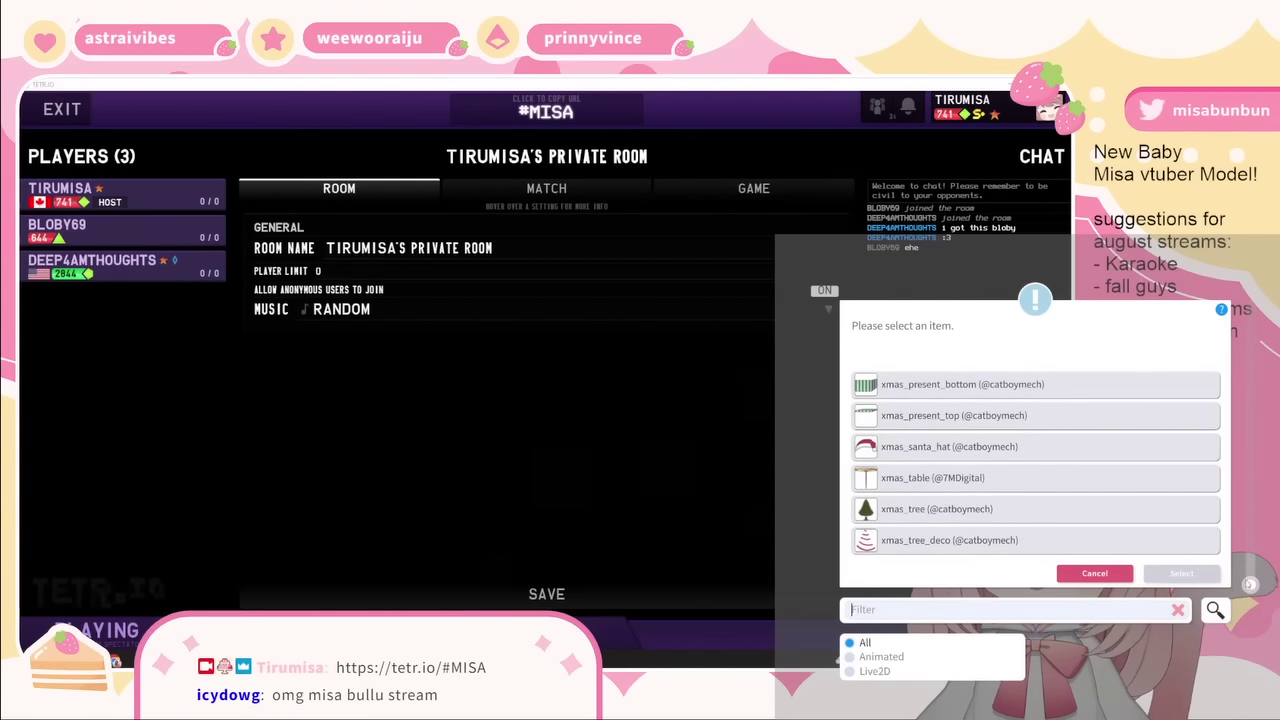
mouse_move(1248, 400)
mouse_down()
mouse_move(1250, 296)
mouse_move(1231, 415)
mouse_up()
scroll(1231, 415, down, 1)
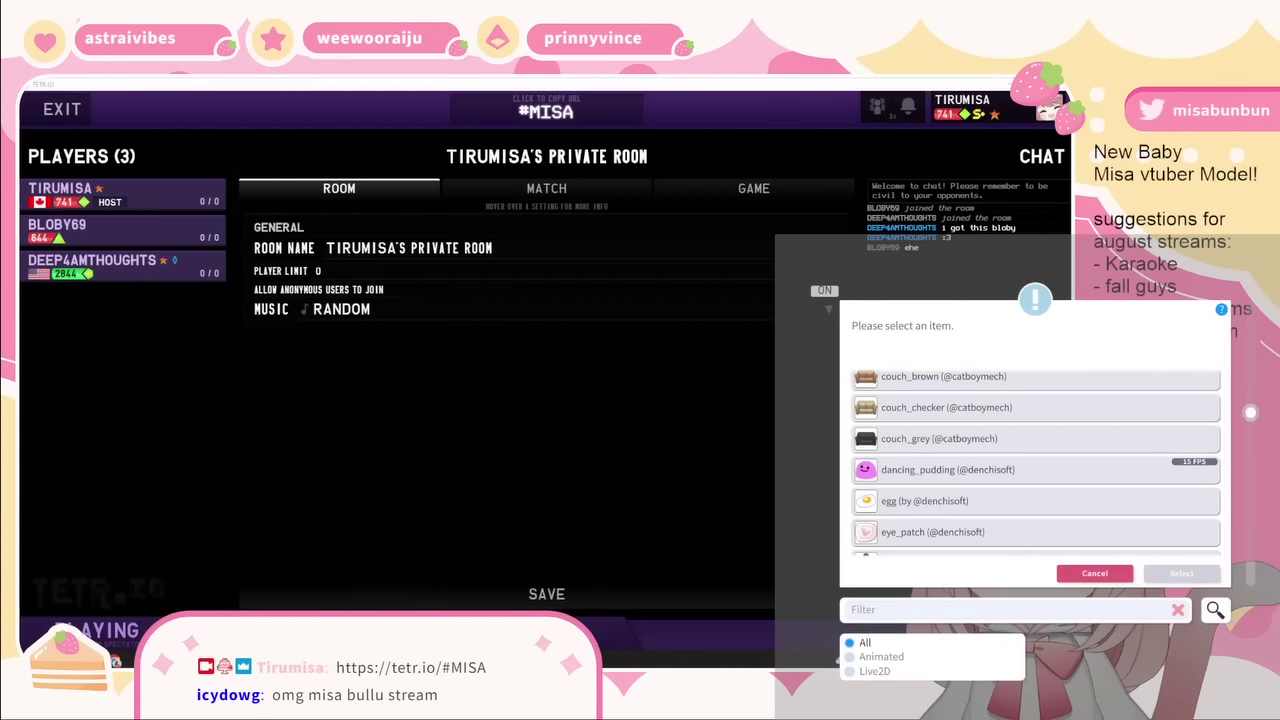
click(1095, 574)
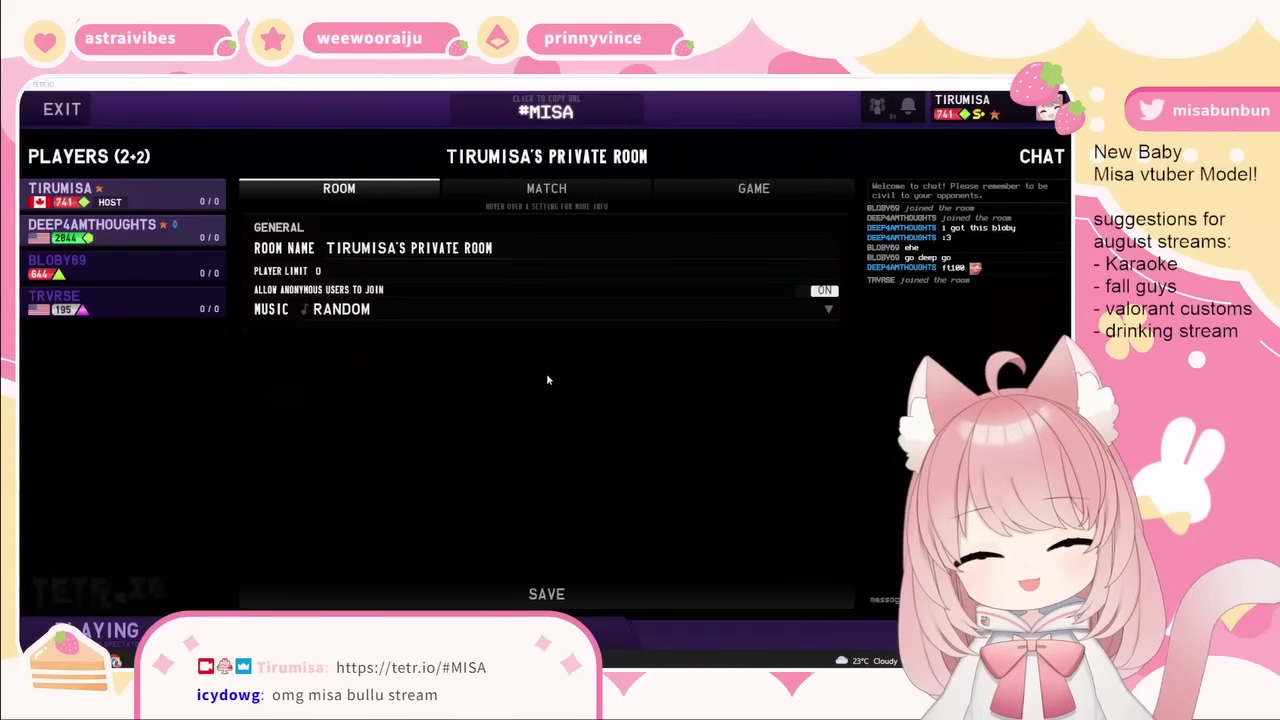
- Set the Versus match's First To (FT) value to 7
click(483, 200)
click(300, 282)
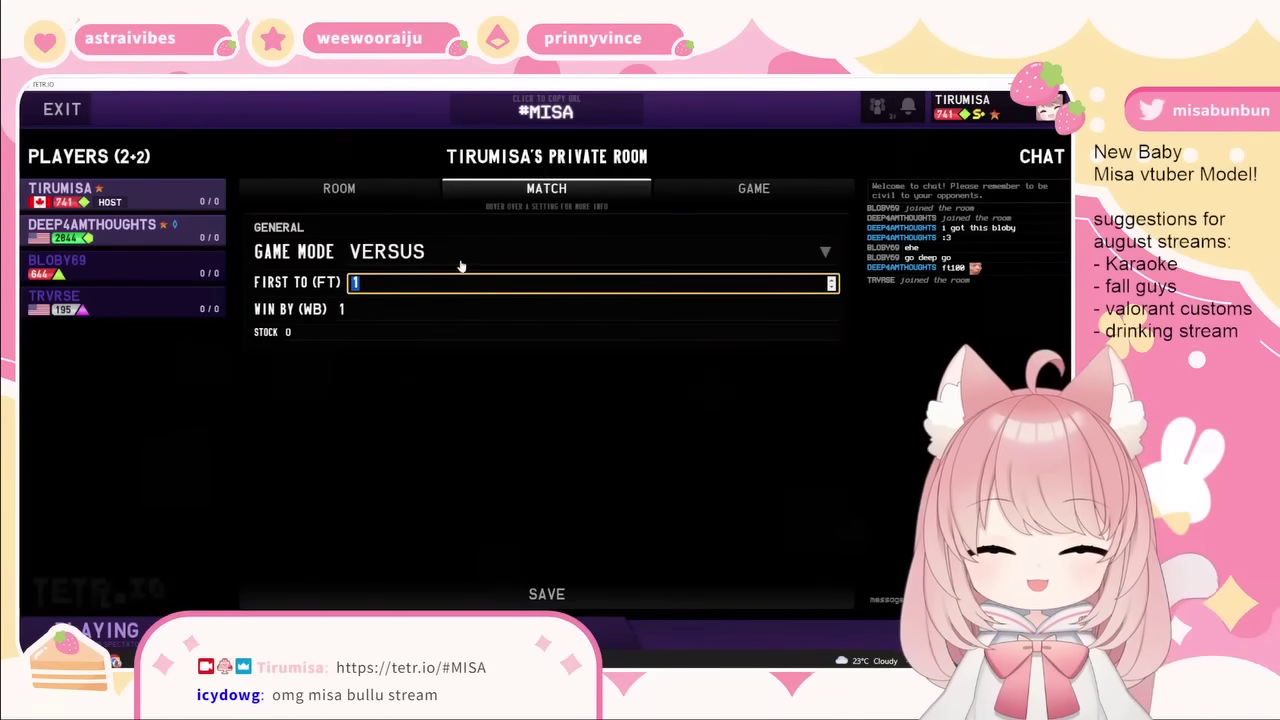
text(7)
key(Return)
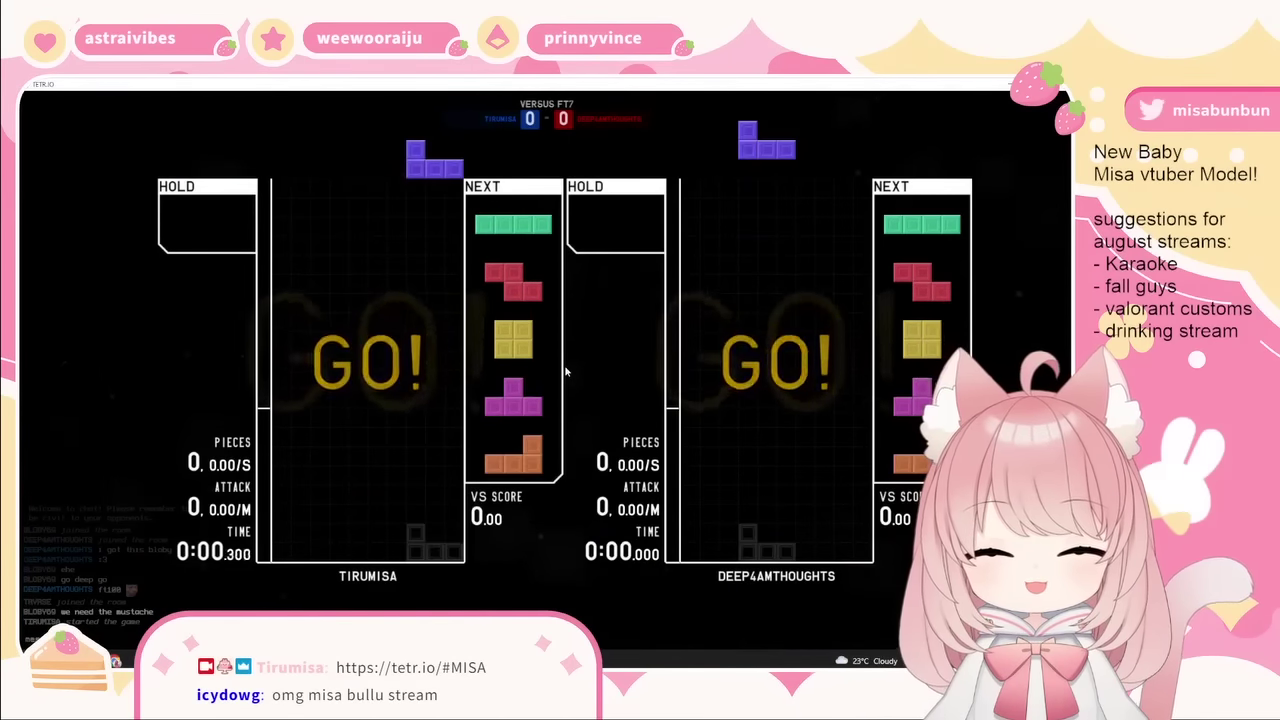
- Build the board's right side in round 1 with the J, an upright I beside it and the Z on the J
key(Right)
key(Right)
key(Right)
key(Right)
key(space)
key(Up)
key(Right)
key(space)
key(Up)
key(Right)
key(Right)
key(space)
- Hold the O piece, lay the T in the board's left corner and set the L on top of the upright I
key(c)
key(Up)
key(Left)
key(Left)
key(space)
key(Up)
key(Up)
key(Right)
key(space)
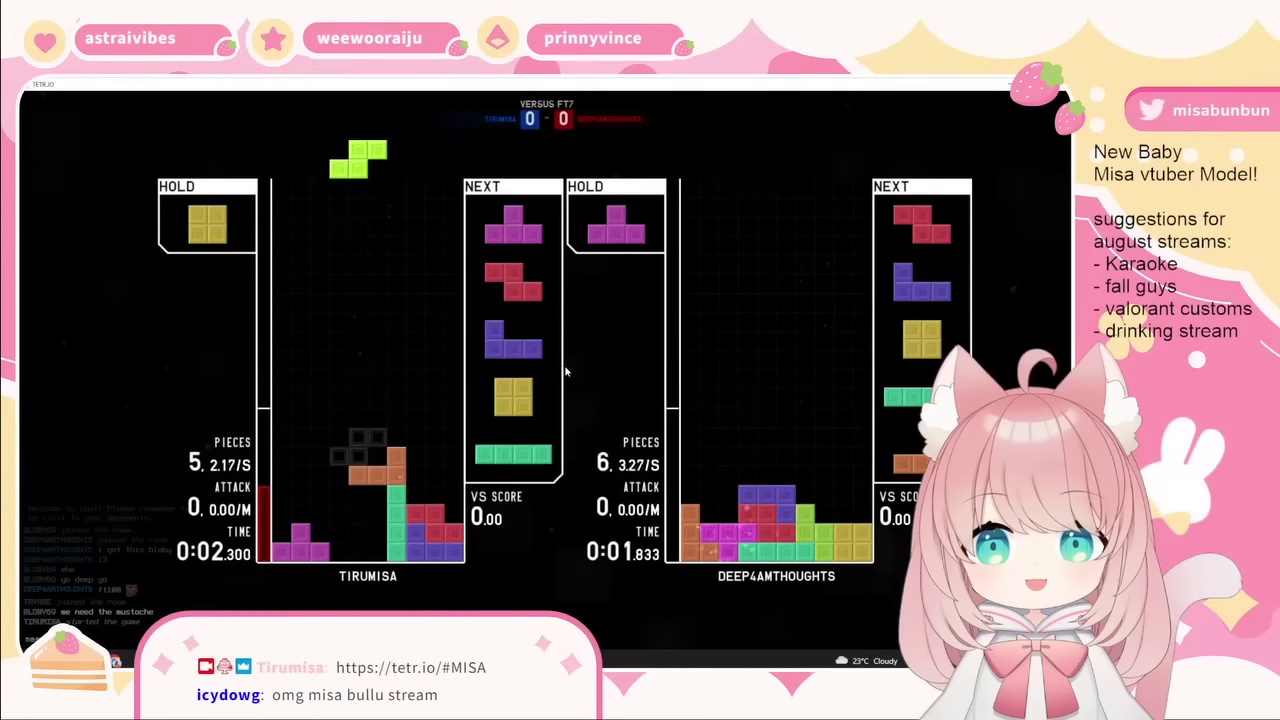
- Drop the O beside the upright I, then swap the T for the held S and place it upright by the floor T
key(c)
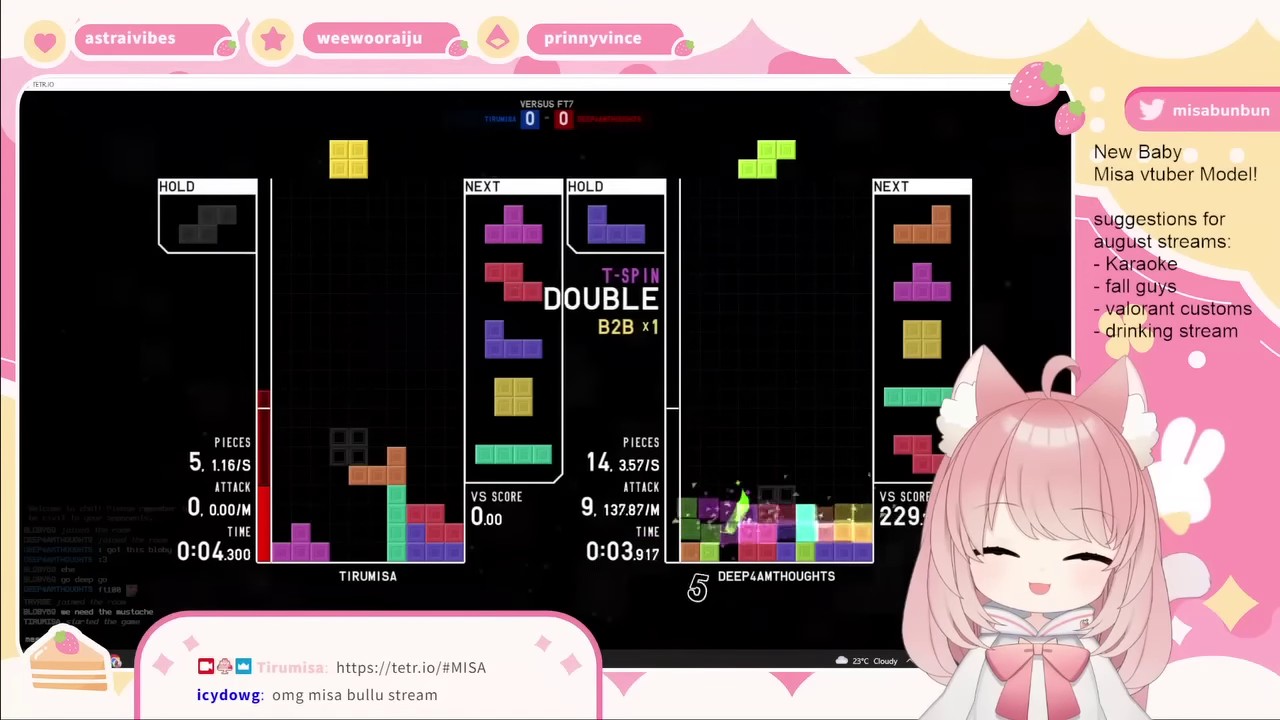
key(Left)
key(Left)
key(space)
key(c)
key(Up)
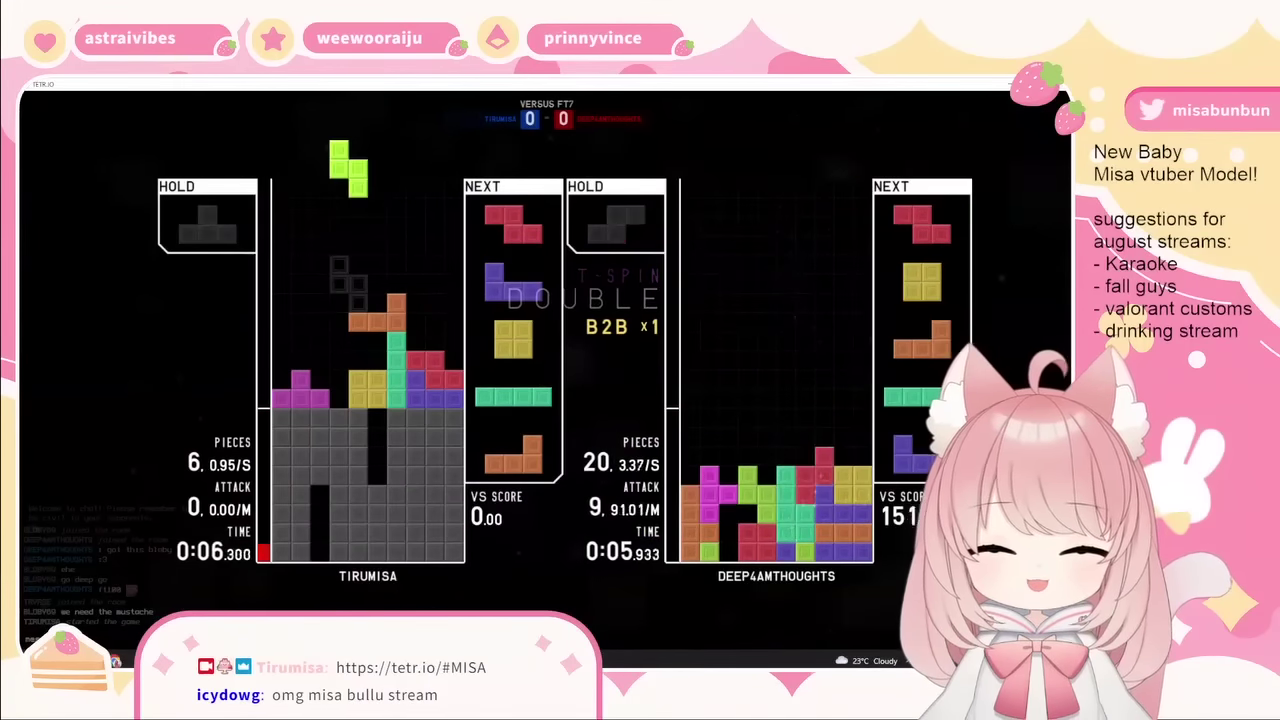
key(Left)
key(Left)
key(space)
- Place the Z piece and an inverted J piece on the stack above the garbage rows
key(Right)
key(Right)
key(space)
key(Up)
key(Right)
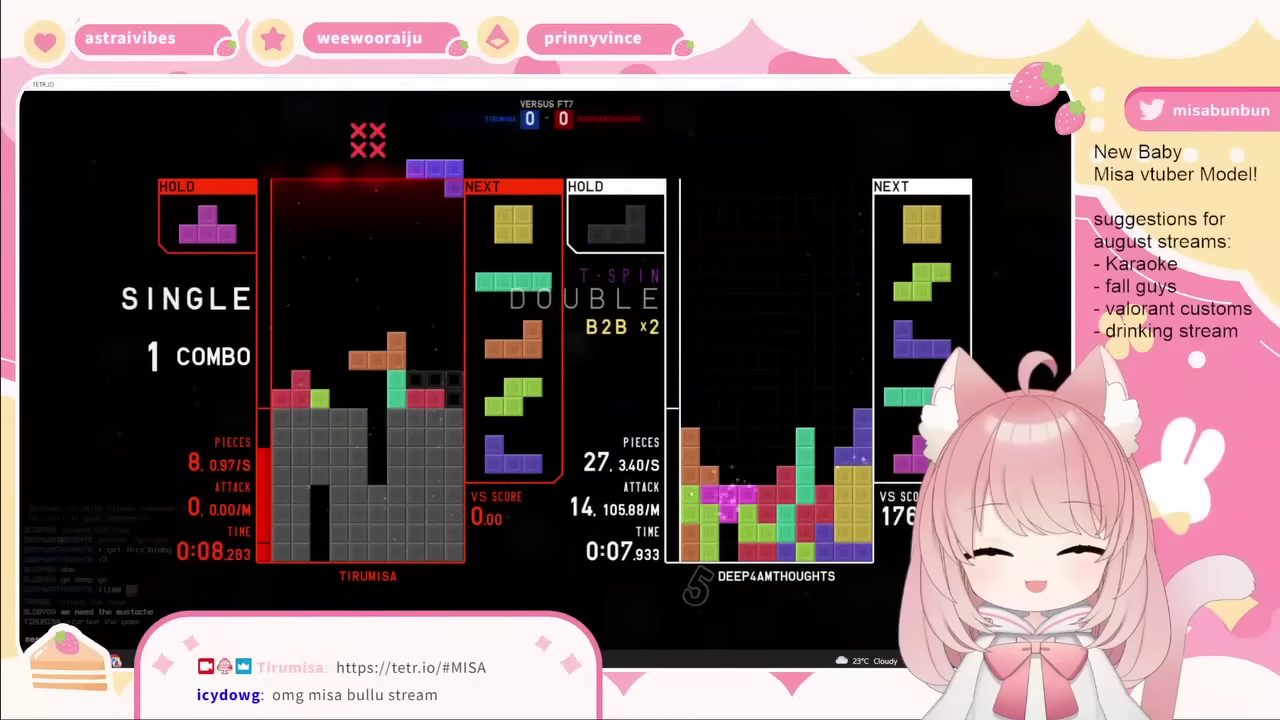
key(space)
key(c)
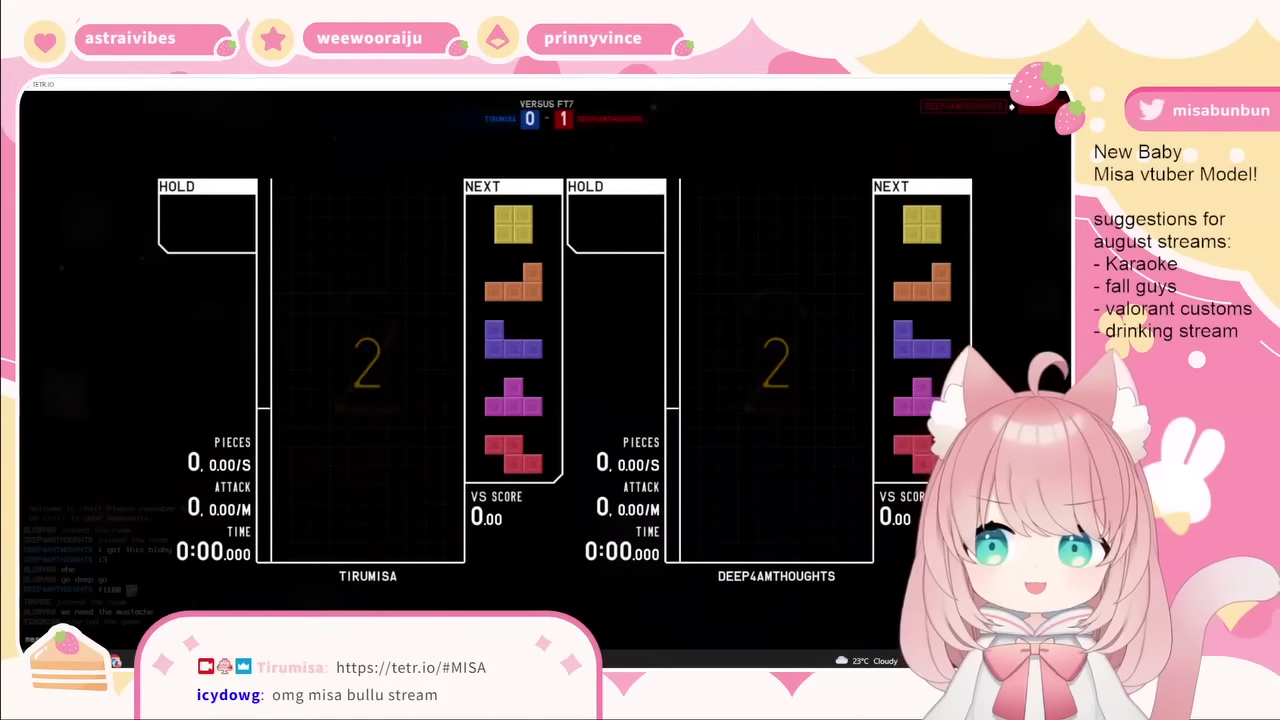
- Start round 2 with the O in the board's left corner and the L and J along the floor
key(Left)
key(Left)
key(Left)
key(Left)
key(space)
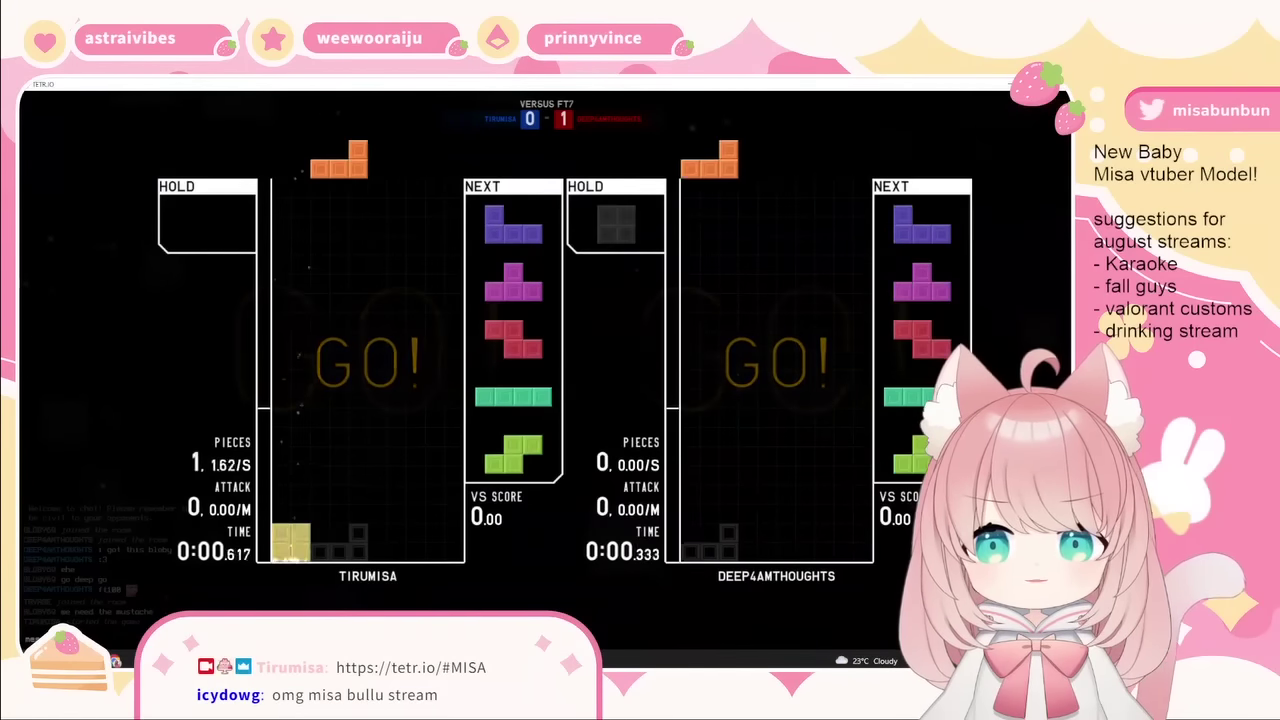
key(space)
key(space)
- Hold the T, stack the Z on the J and stand the I upright between the L and J
key(Right)
key(Right)
key(space)
key(c)
key(space)
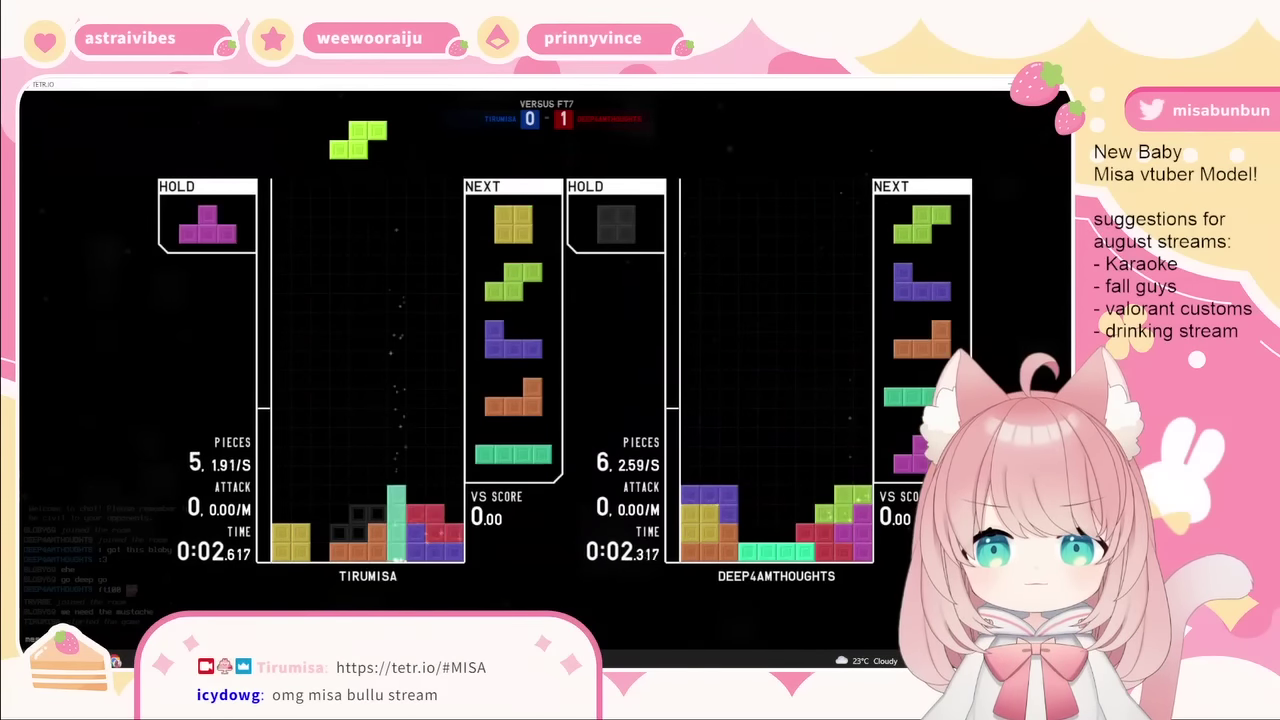
- Stack the S and T above the L, add the O above the Z and hold the second S
key(space)
key(space)
key(c)
key(space)
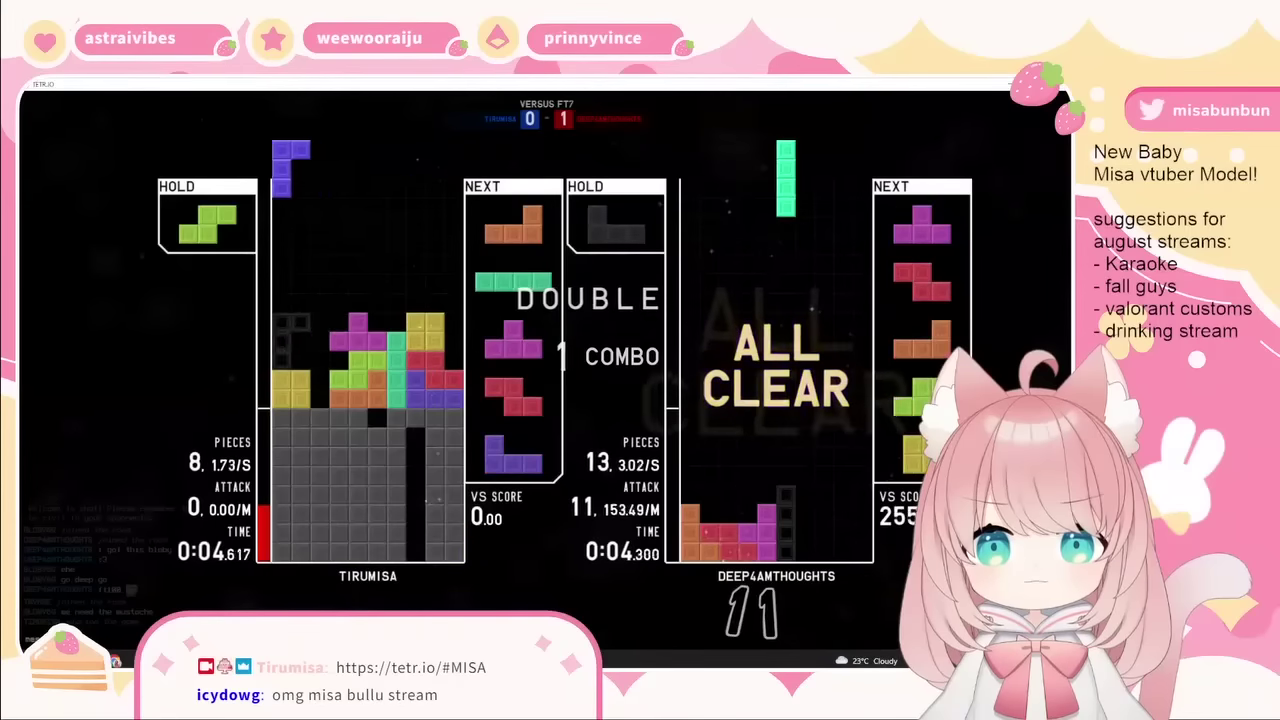
- Stack the J and L on the board's left side, then swap the I for the held S and drop it
key(space)
key(space)
key(c)
key(Up)
key(space)
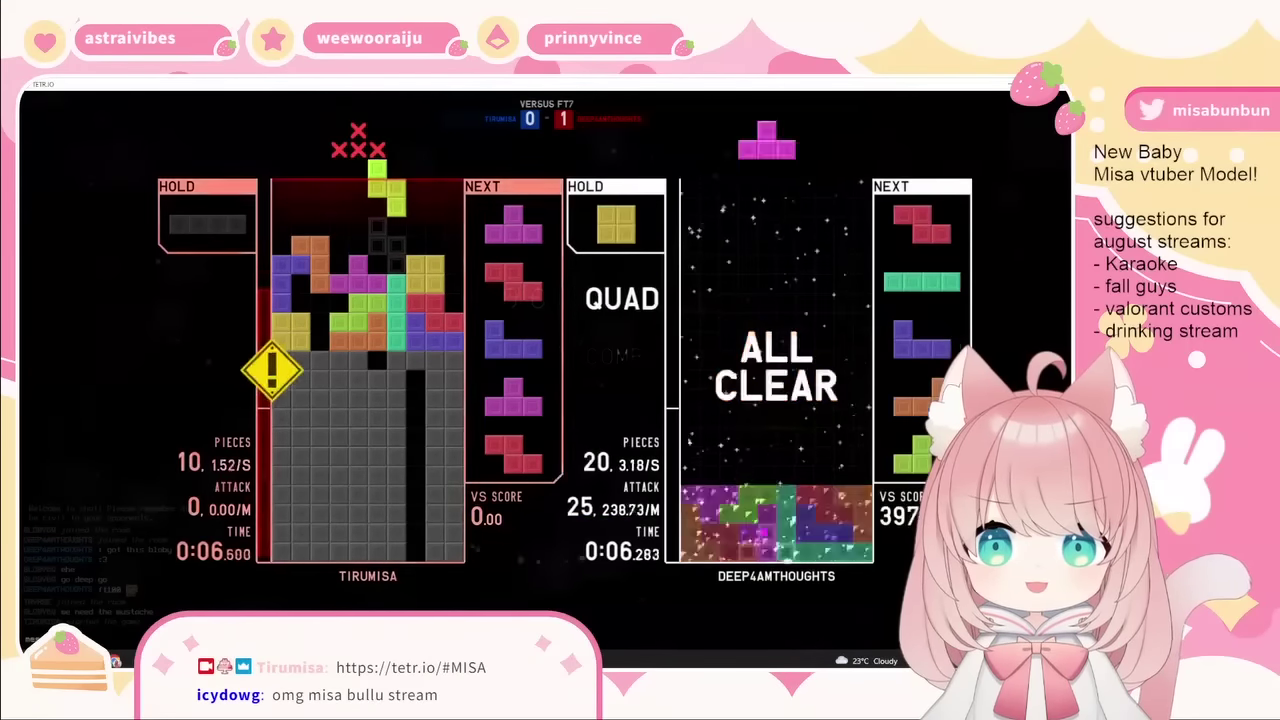
key(c)
key(space)
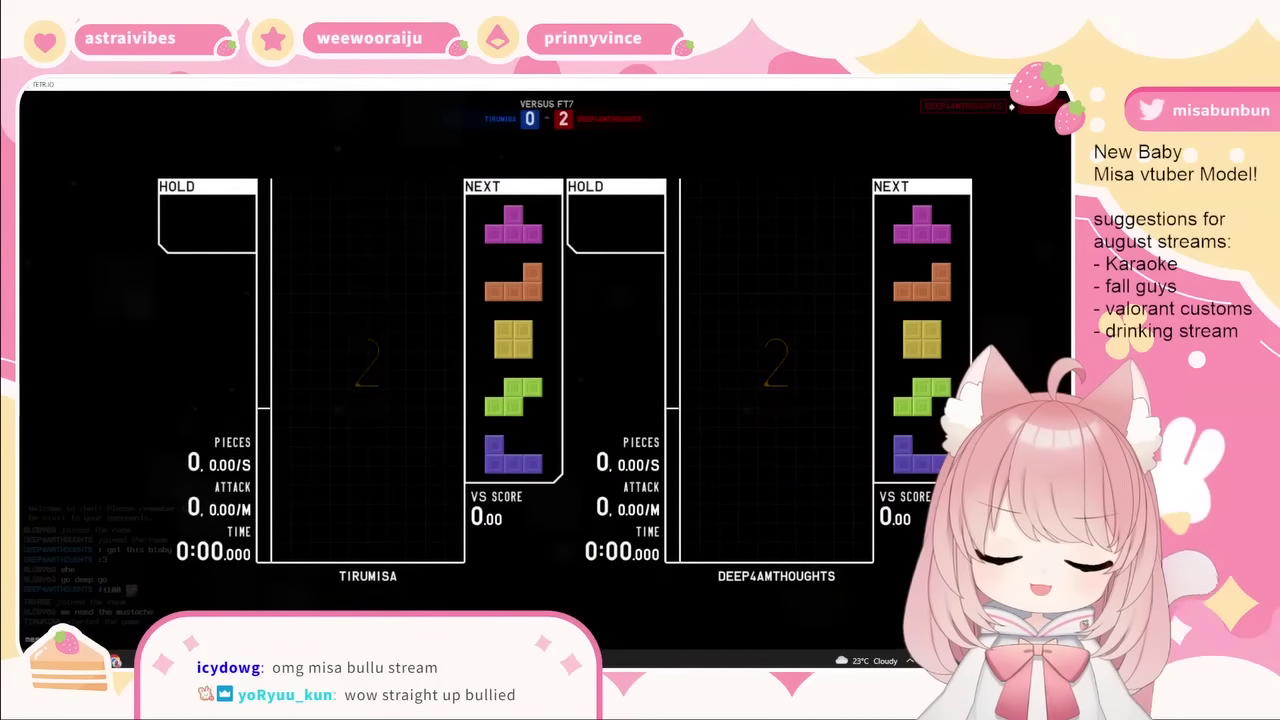
- Start round 3 by holding the T, laying the L on the floor and placing the O in the left corner
key(c)
key(space)
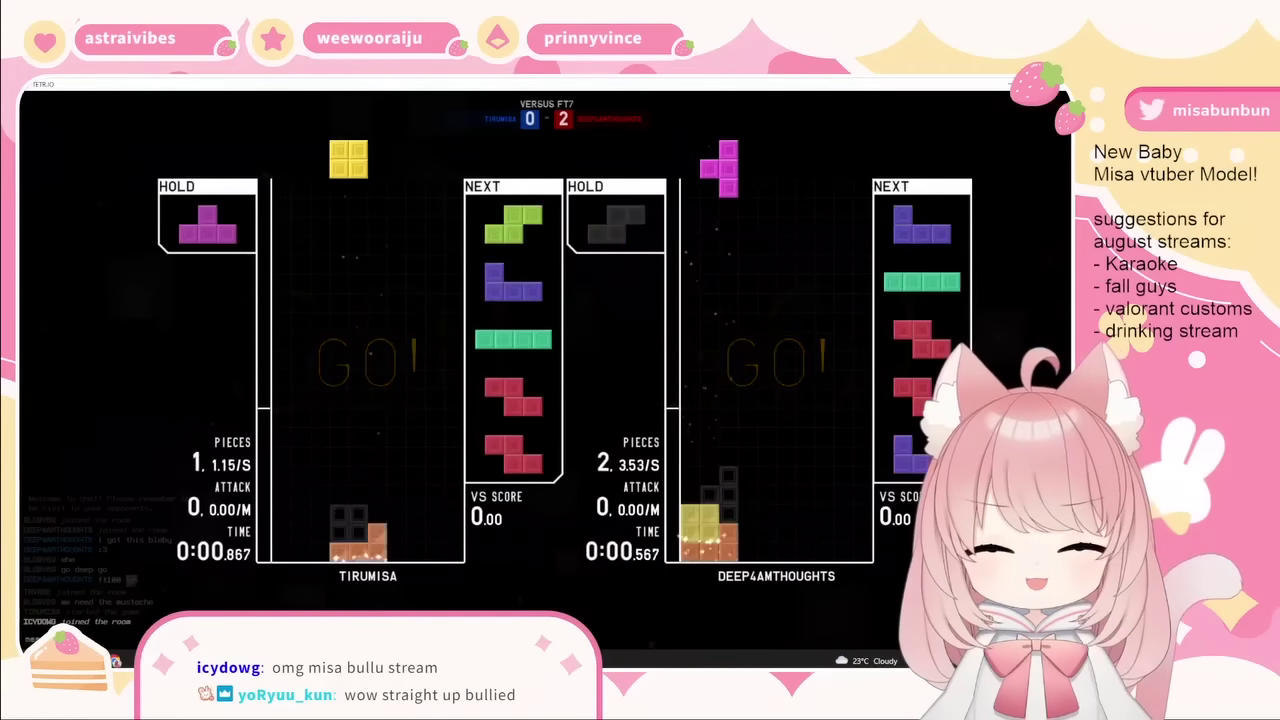
key(Left)
key(Left)
key(Left)
key(Left)
key(space)
- Stack the S on the L, stand the I beside it and build the right corner with the J and Z
key(space)
key(Right)
key(Right)
key(Right)
key(space)
key(Up)
key(space)
key(Right)
key(Right)
key(space)
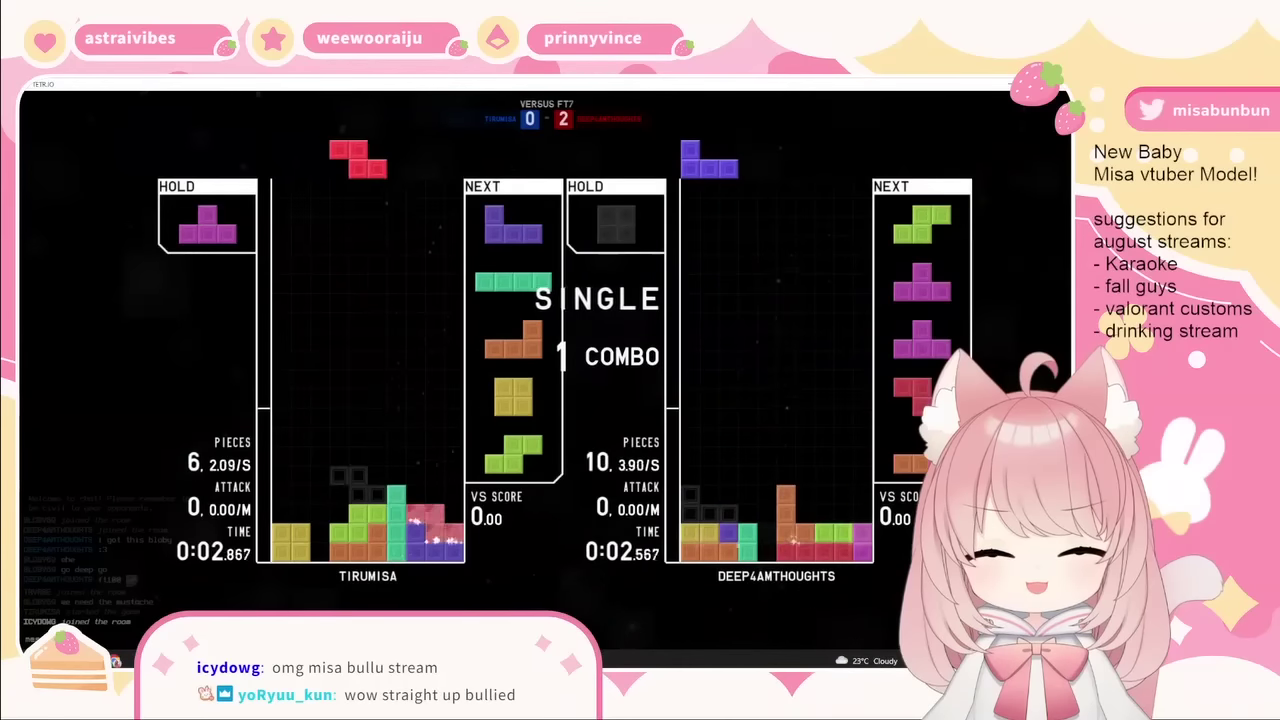
- Swap the Z for the held T, then stack the T, J, I and L to leave a T-spin slot near the left side
key(c)
key(space)
key(Left)
key(Left)
key(Left)
key(space)
key(Up)
key(space)
key(Up)
key(space)
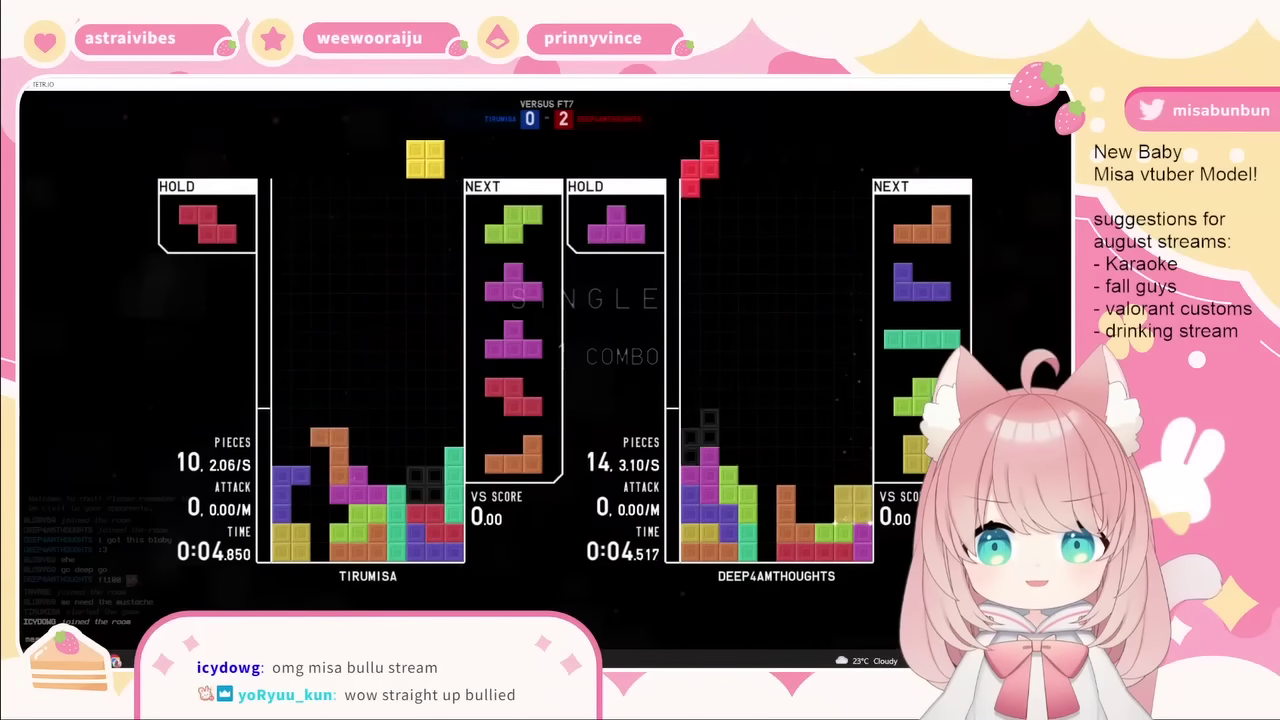
- Add the O, S and held Z pieces to the stack while keeping a T in hold
key(Left)
key(Left)
key(space)
key(Right)
key(space)
key(c)
key(space)
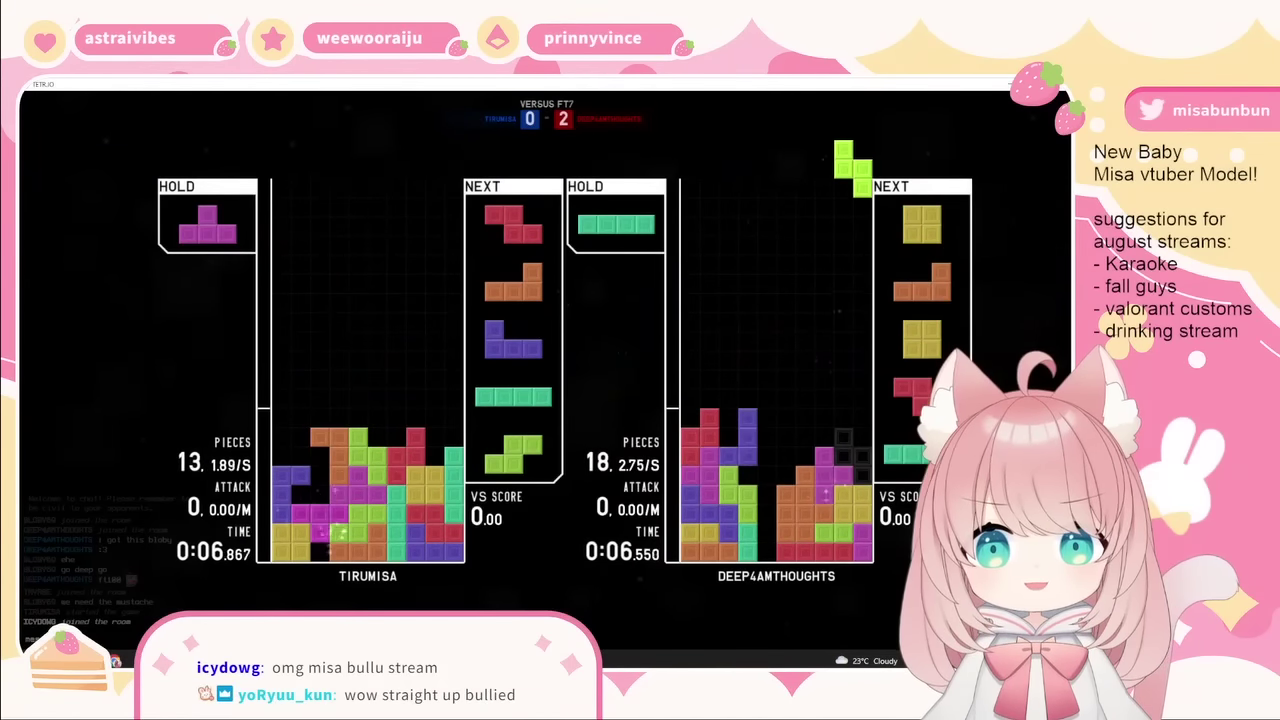
- Clear a T-spin double in the left slot and stack the Z against the board's right edge
key(Left)
key(Up)
key(space)
key(Right)
key(Right)
key(space)
- Swap the L for the held T and clear a T-spin triple on the board's left side
key(c)
key(Down)
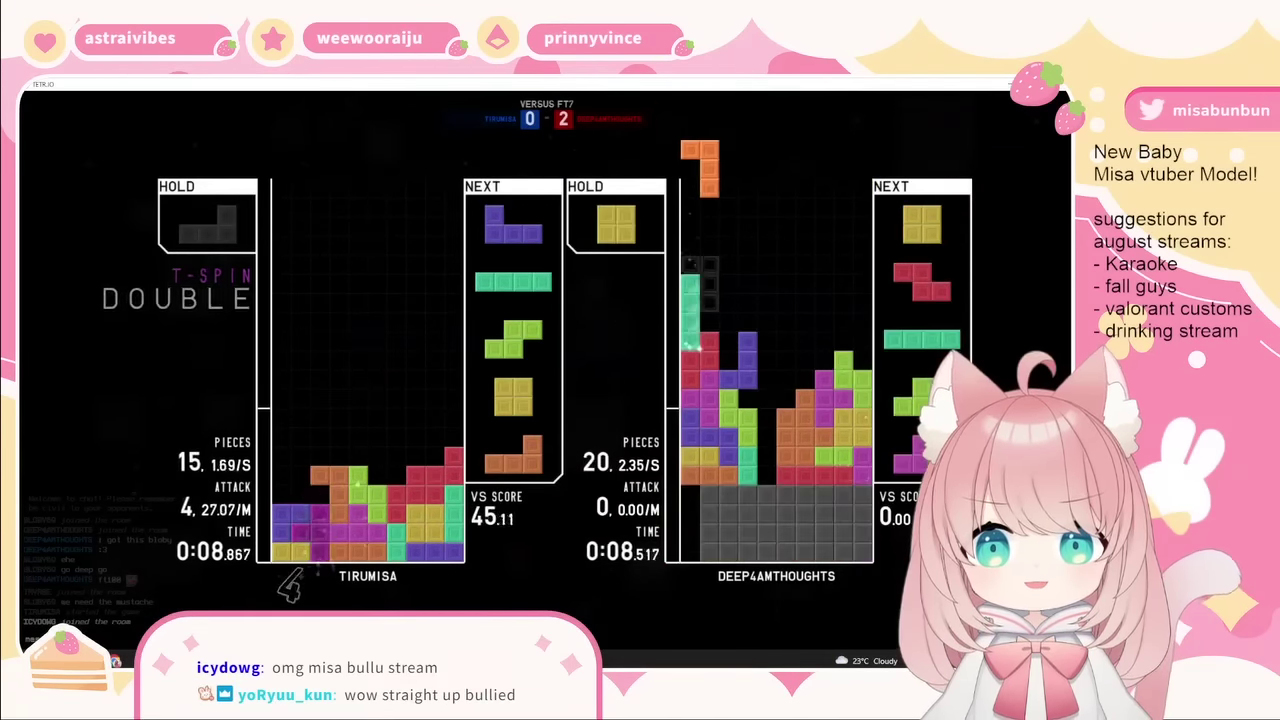
key(Up)
key(space)
- Place the L next to the open left column and put the I piece in hold
key(c)
key(Left)
key(Left)
key(Left)
key(space)
key(c)
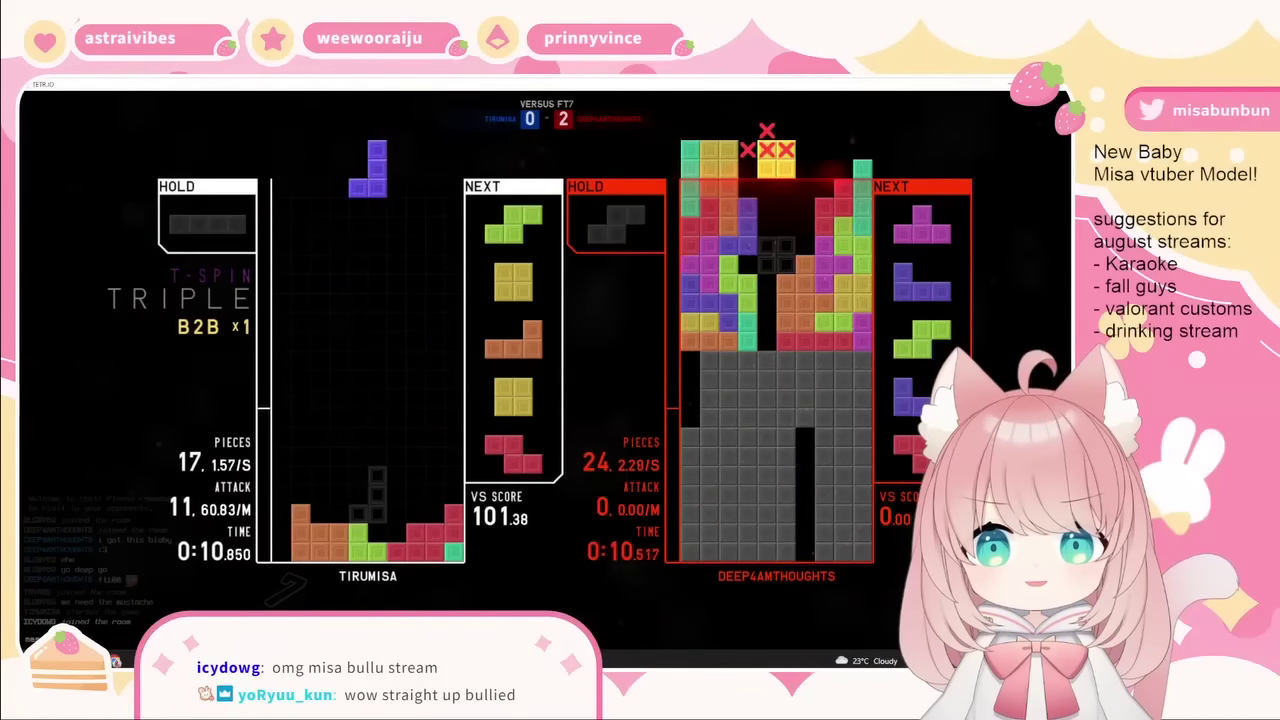
- Lay the J flat in the middle of the stack and stand the S upright beside the left well
key(space)
key(Up)
key(Left)
key(Left)
key(Left)
key(space)
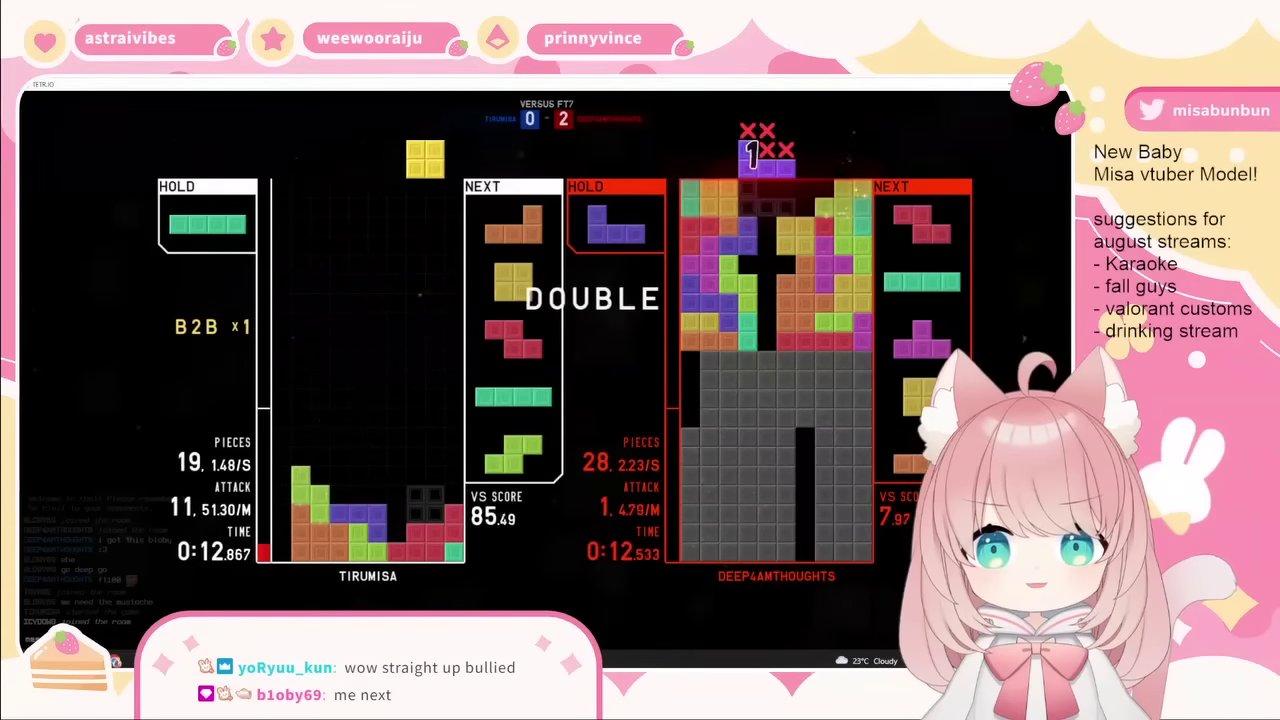
- Fill the middle and right of the stack with the O, L, second O and Z, keeping the left column open
key(Right)
key(Right)
key(space)
key(Right)
key(space)
key(Left)
key(space)
key(space)
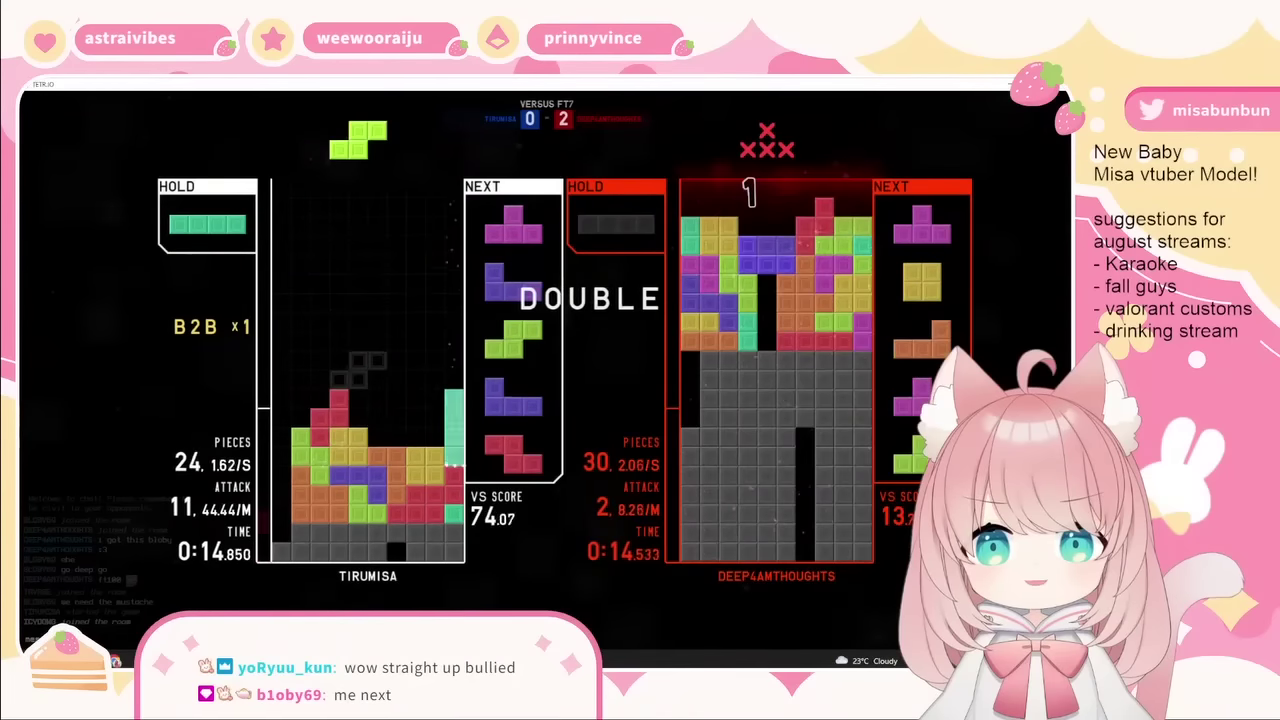
- Swap the S for the held I and drop it down the left well to clear a Quad
key(c)
key(Right)
key(Right)
key(Right)
key(Right)
key(space)
- Stand the T beside the left well and the J upright next to the I on the right side
key(space)
key(z)
key(Right)
key(Right)
key(Right)
key(Right)
key(space)
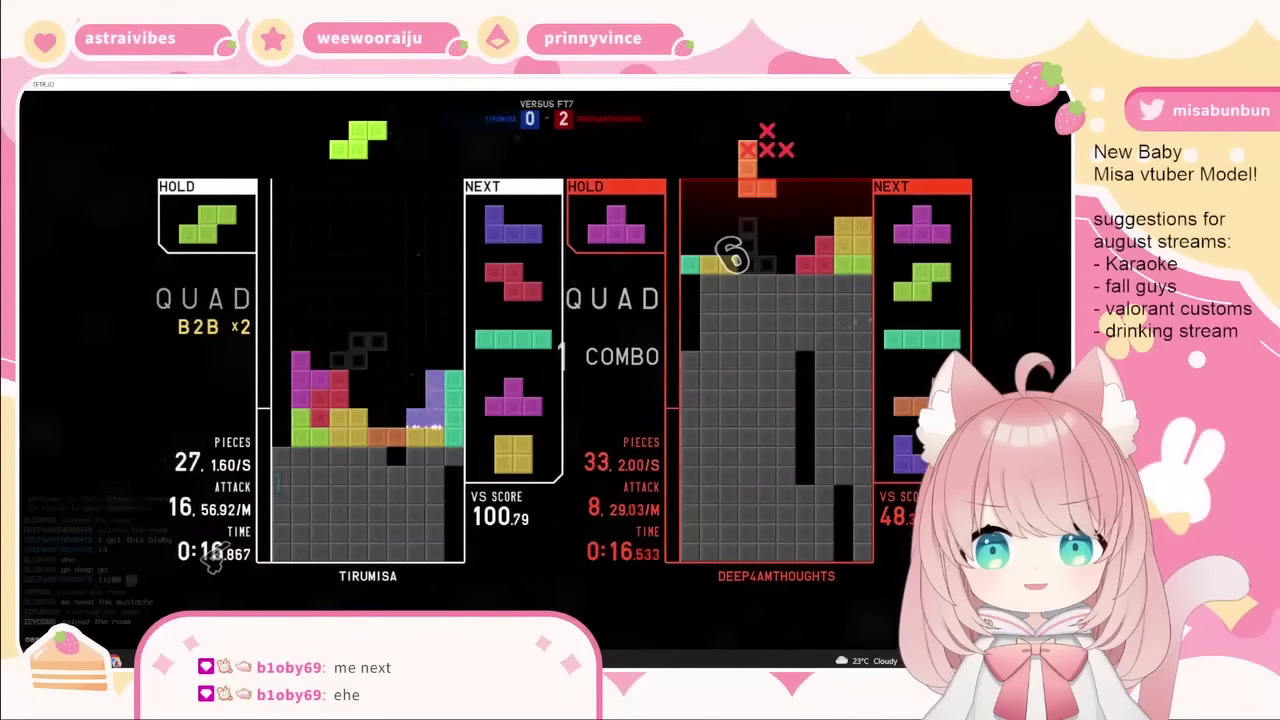
- Fill the middle with both S pieces, add the Z on the right and the J on the left, and hold the I
key(c)
key(Right)
key(space)
key(Up)
key(Right)
key(Right)
key(Right)
key(space)
key(c)
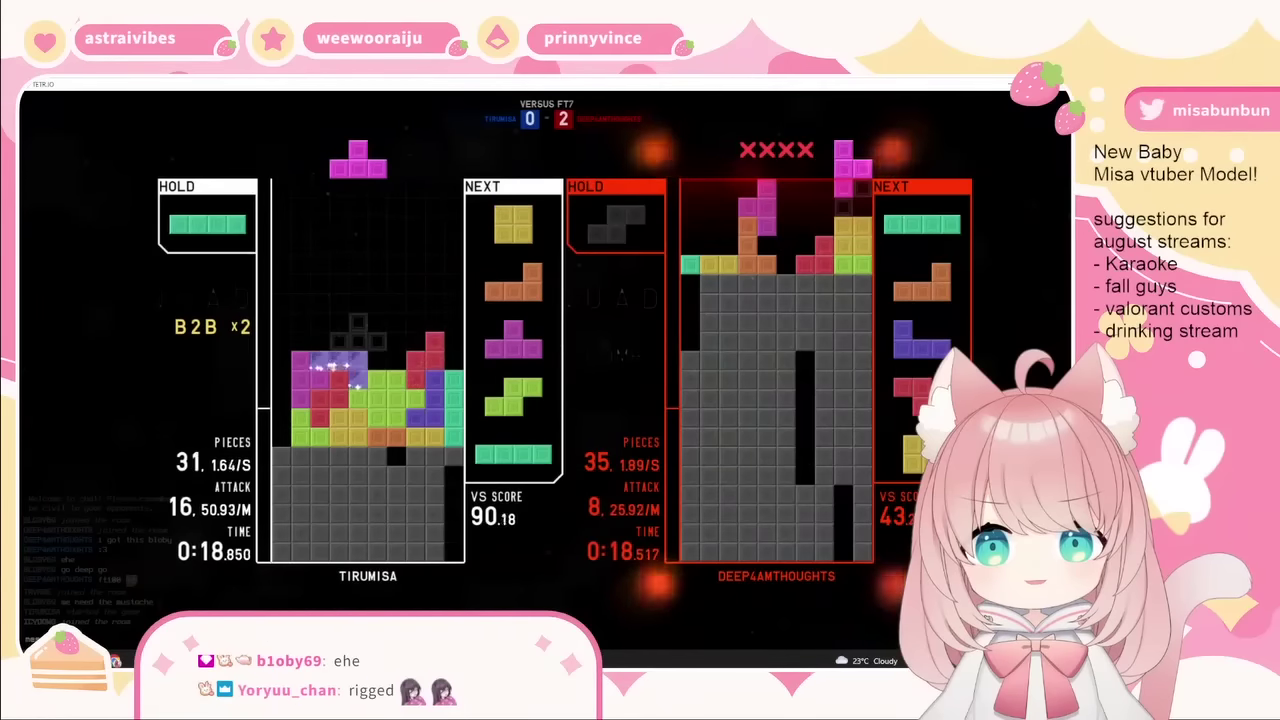
- Drop the held I down the left well for a Quad, add the T on the right side and hold the O
key(c)
key(space)
key(c)
key(Up)
key(Right)
key(space)
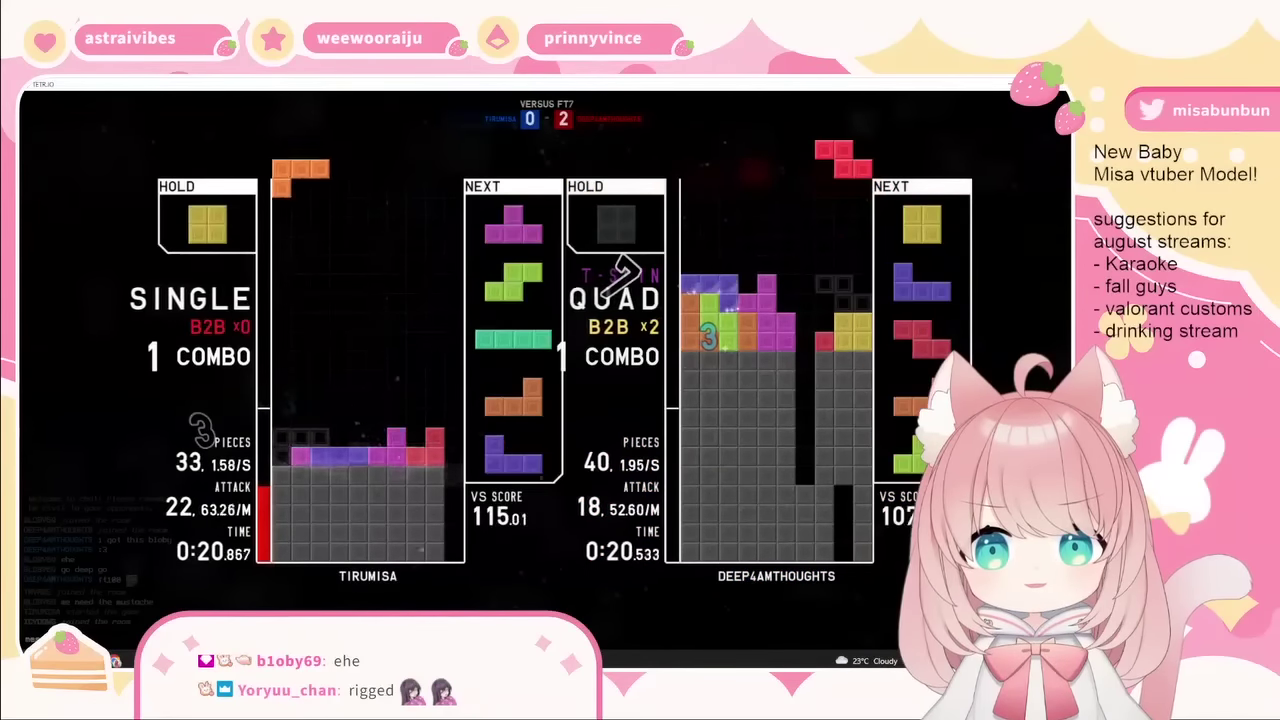
- Place the L at the left wall, fill the middle and right with the O and T, and hold the I
key(space)
key(Right)
key(Right)
key(space)
key(c)
key(space)
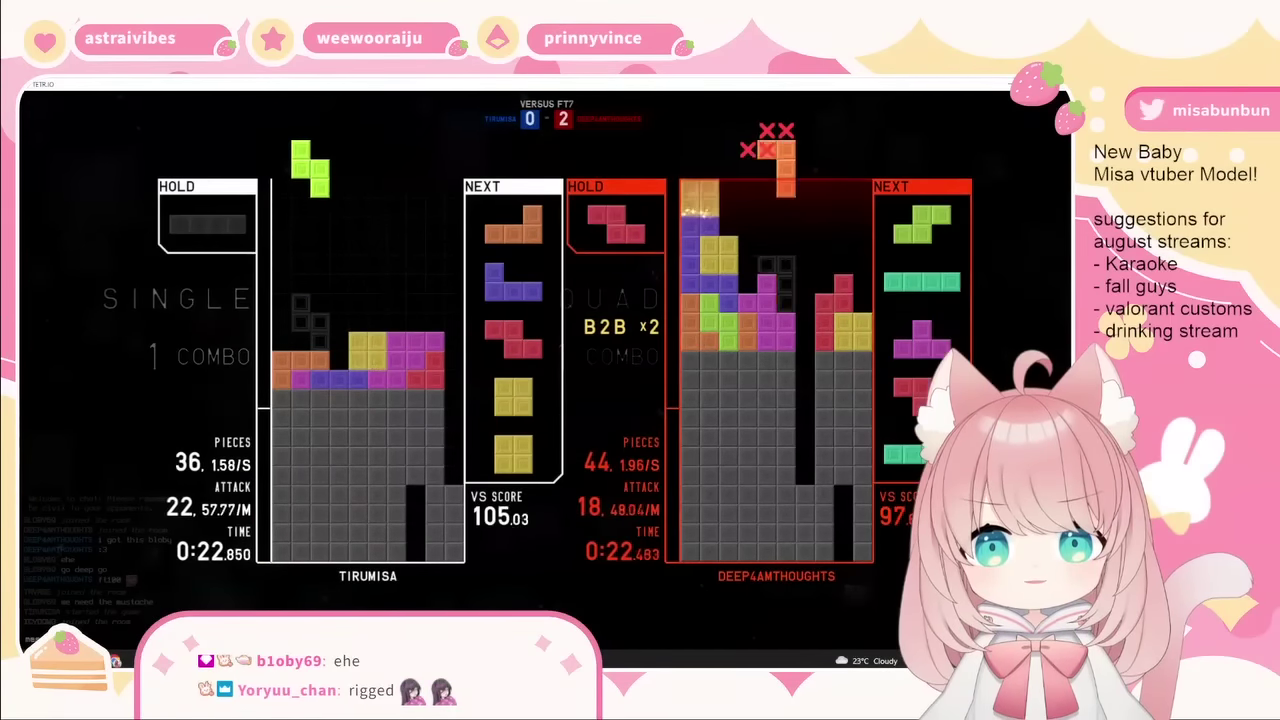
- Place the S and L on the left side, hold the J, drop the I down the right well for a Quad and add the Z on the left
key(space)
key(c)
key(space)
key(space)
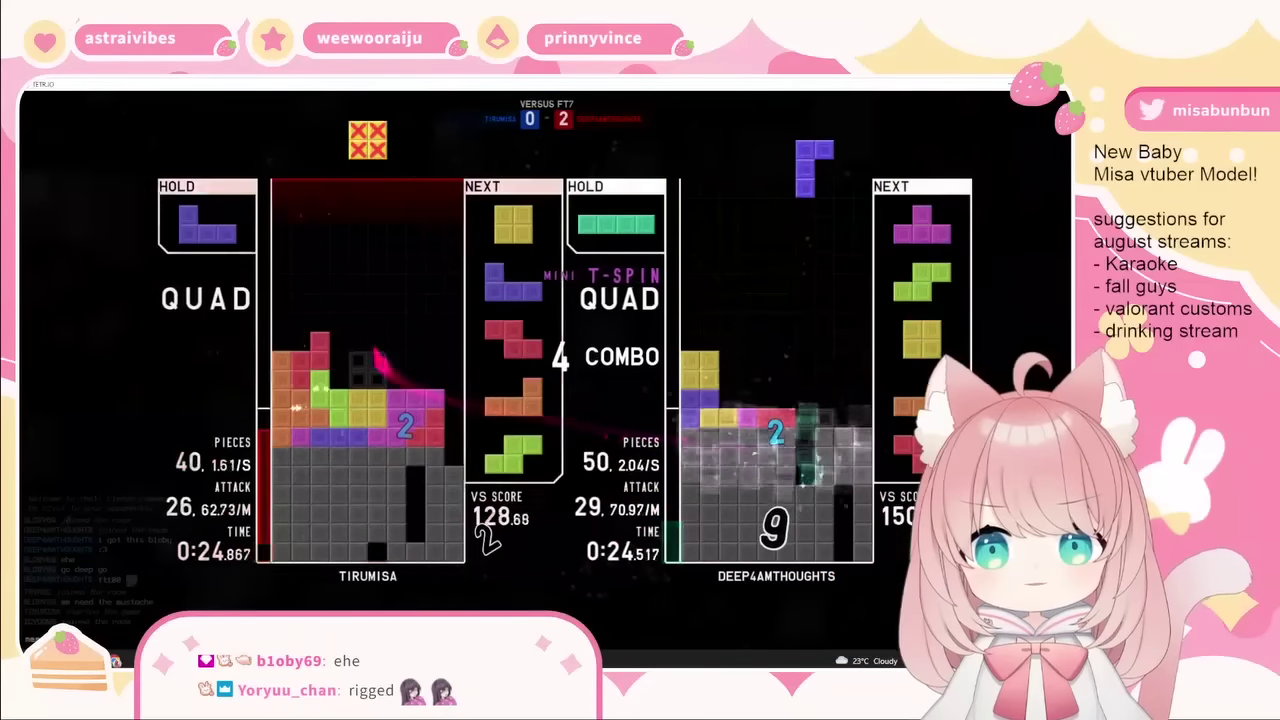
- Place the first O in the middle, hold the second O and lay the J flat against the right wall for a Single
key(space)
key(space)
key(c)
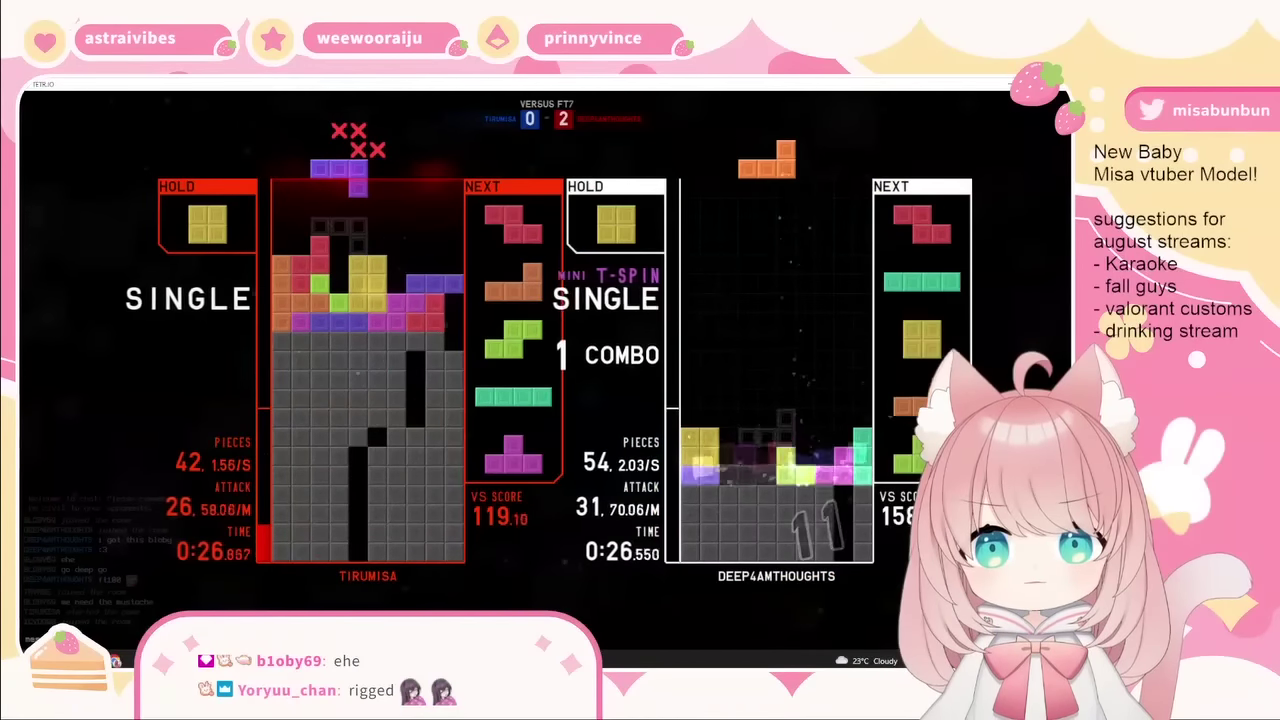
- Clear a Triple with the J, Z and L, stand the S at the right wall, hold the I and place the O at the left wall
key(space)
key(space)
key(space)
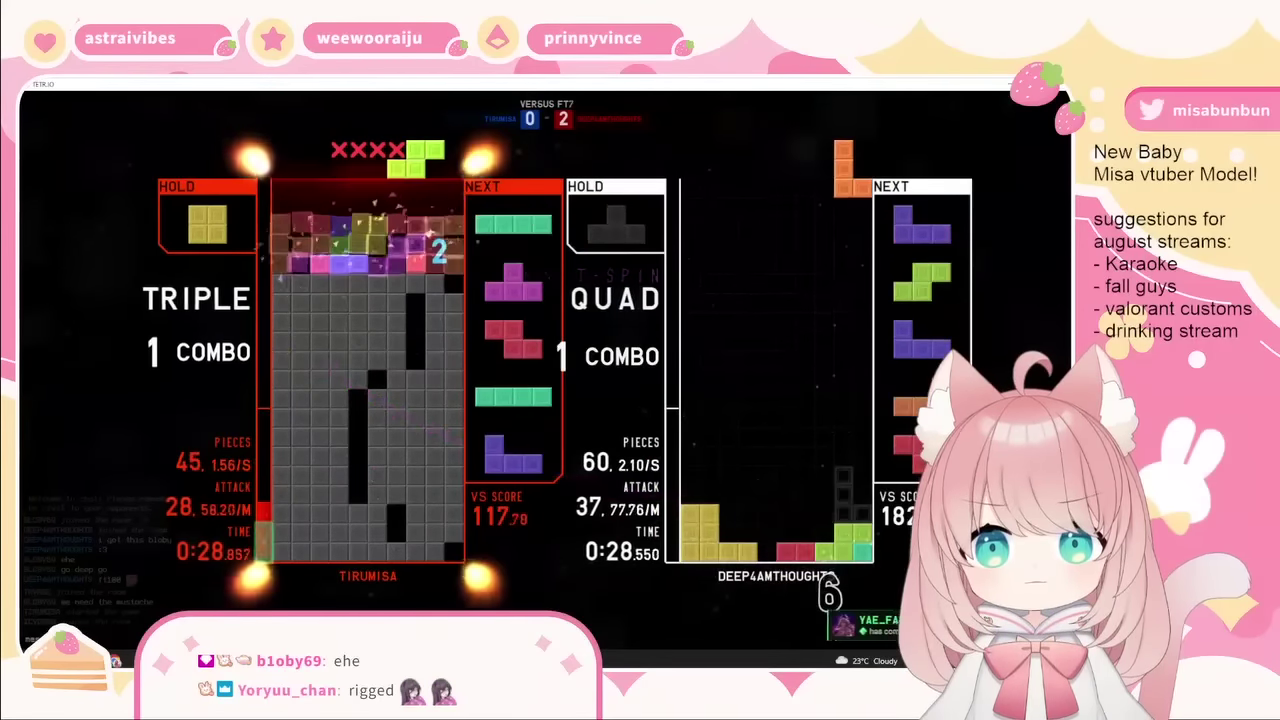
key(space)
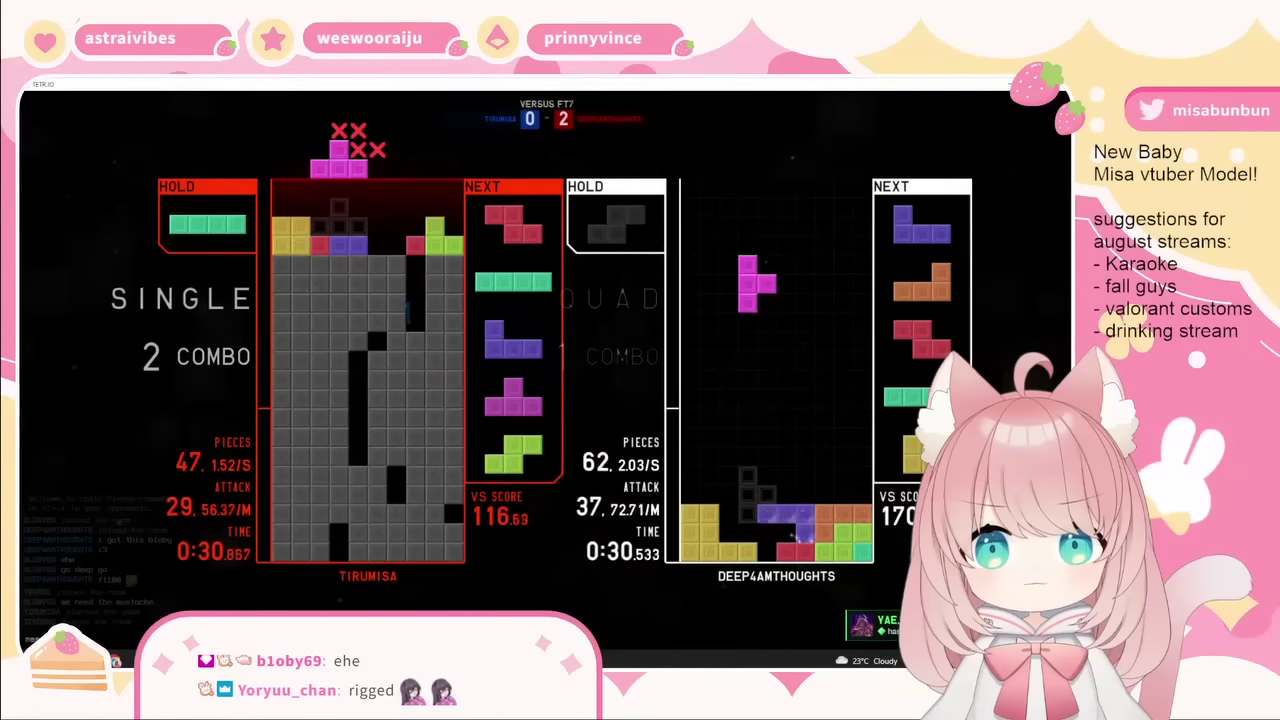